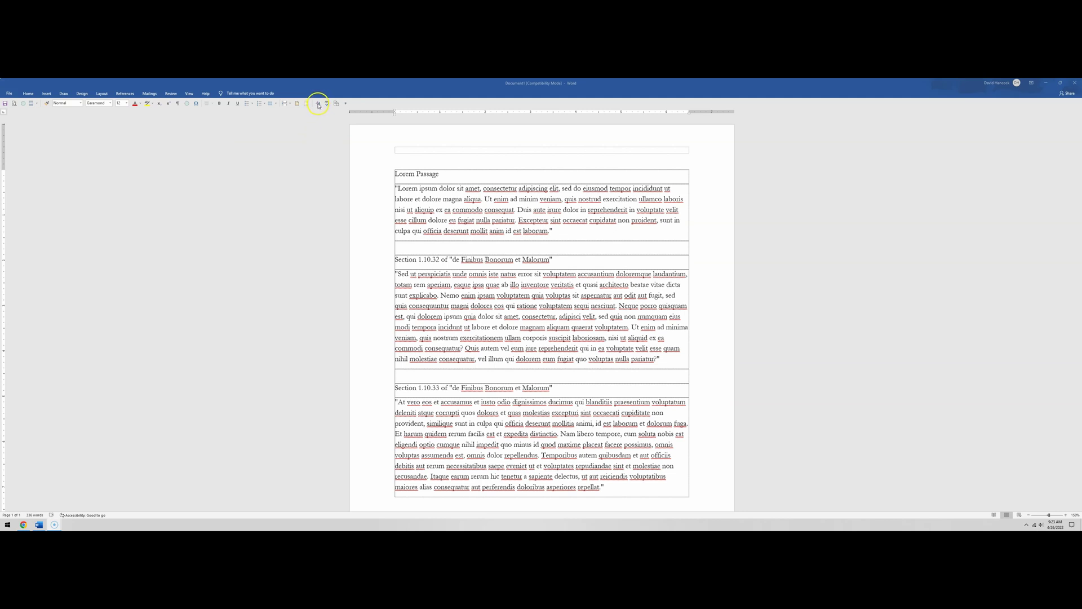
# Open the Styles pane to view the document's available styles, and close it again
pyautogui.click(318, 104)
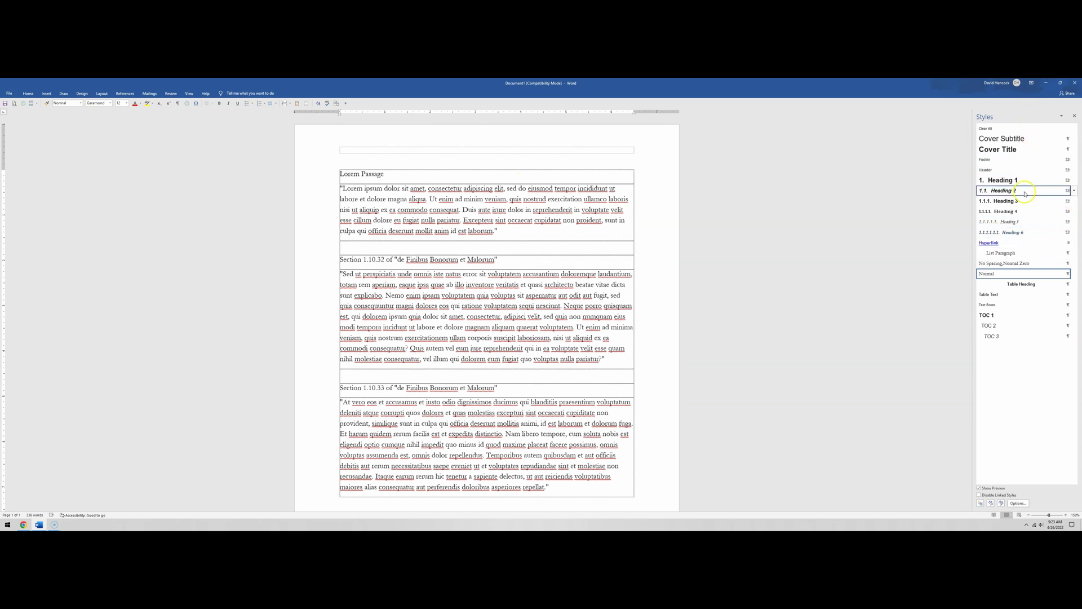
pyautogui.moveTo(1016, 304)
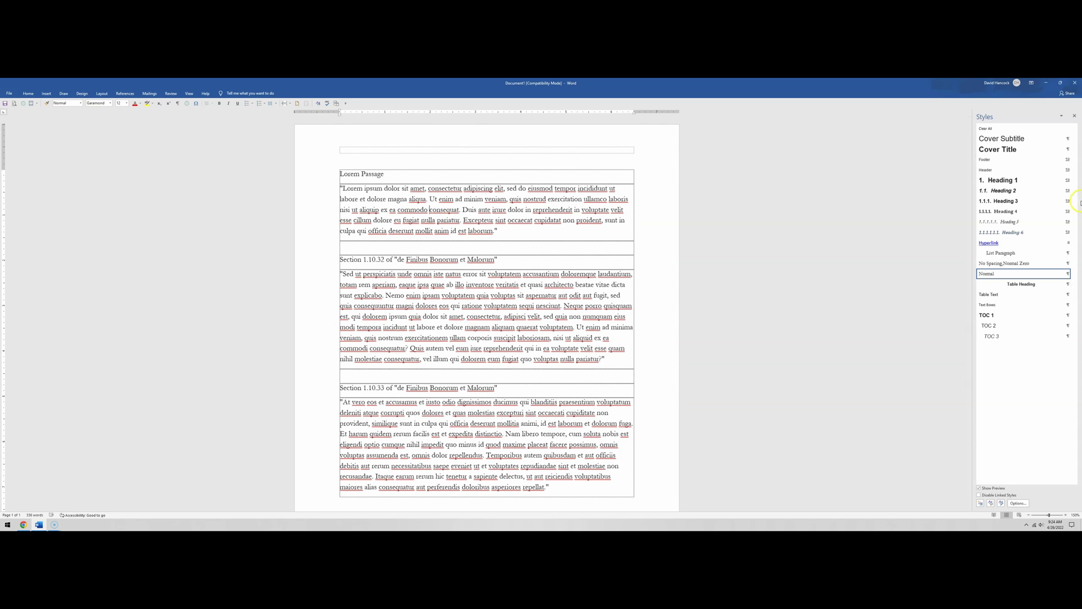
pyautogui.click(1075, 115)
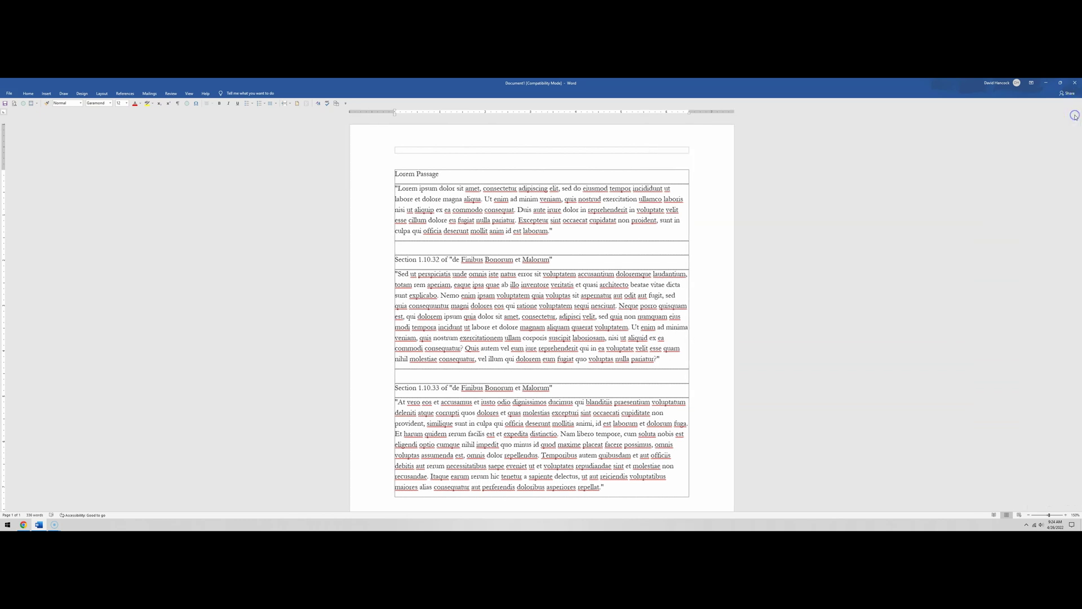
# Display the Styles pane with the document's list of styles
pyautogui.click(28, 94)
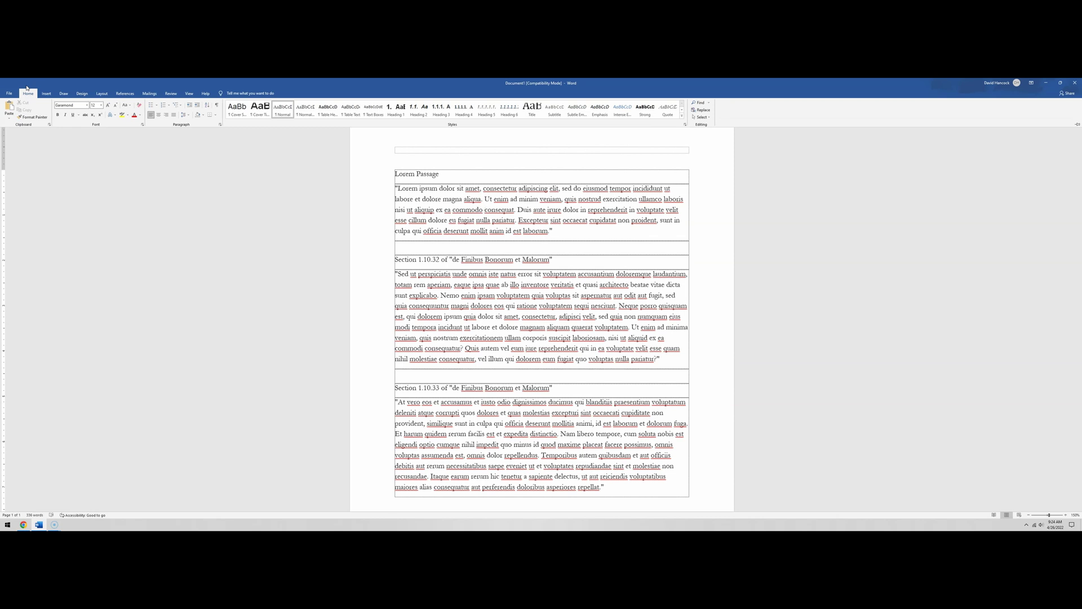
pyautogui.click(32, 94)
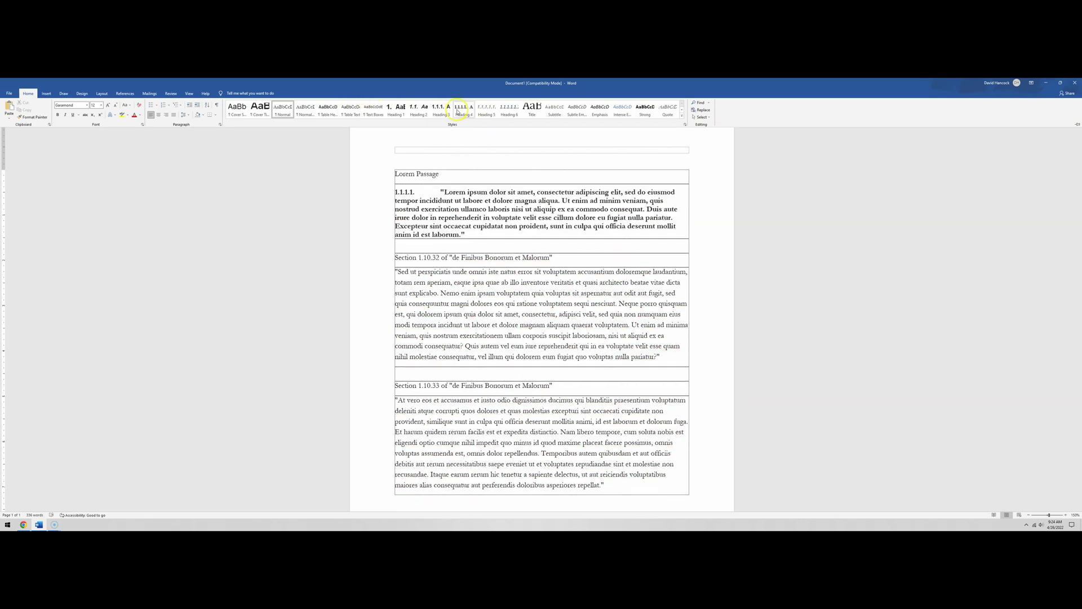
pyautogui.click(503, 124)
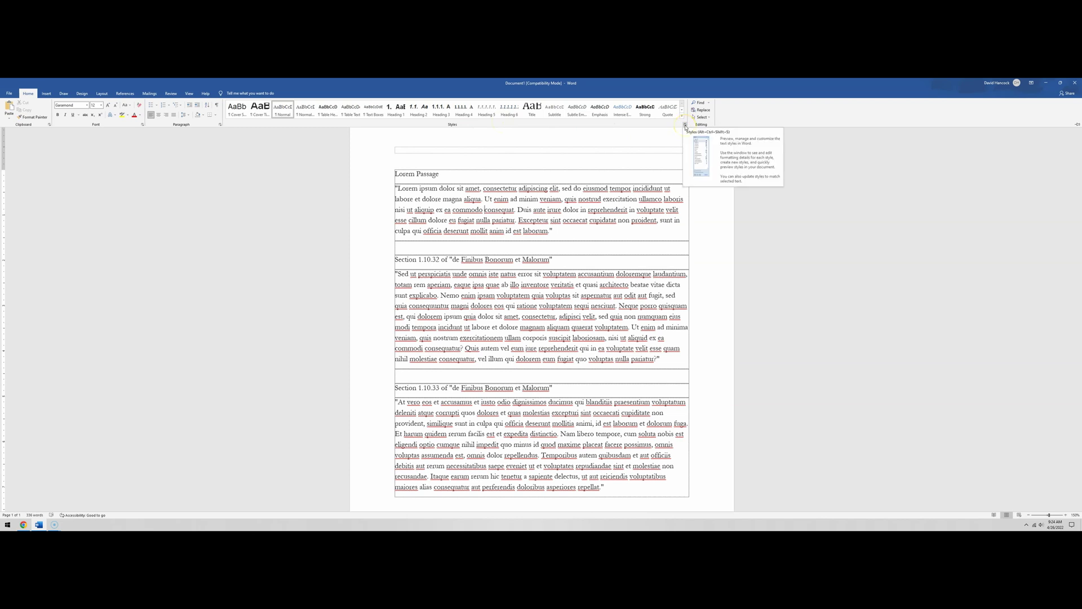
pyautogui.click(686, 126)
pyautogui.click(580, 126)
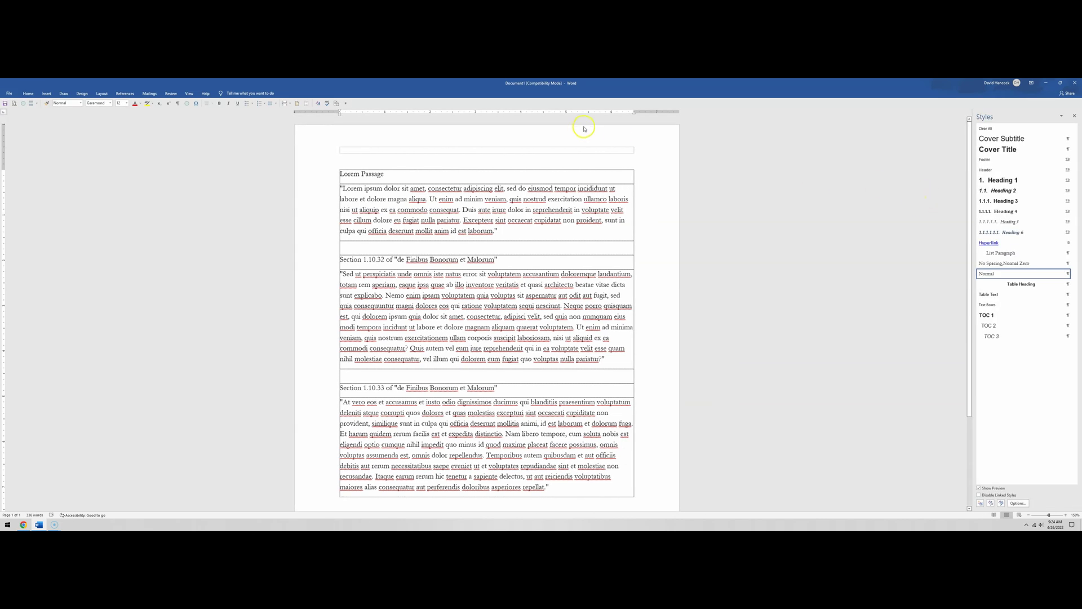
pyautogui.click(29, 93)
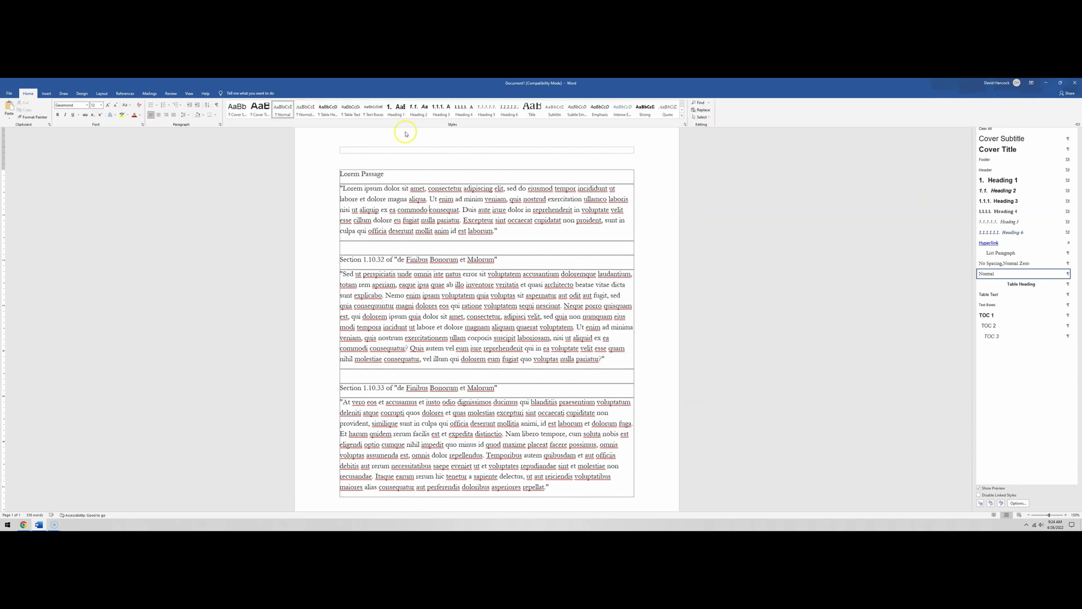
pyautogui.click(685, 125)
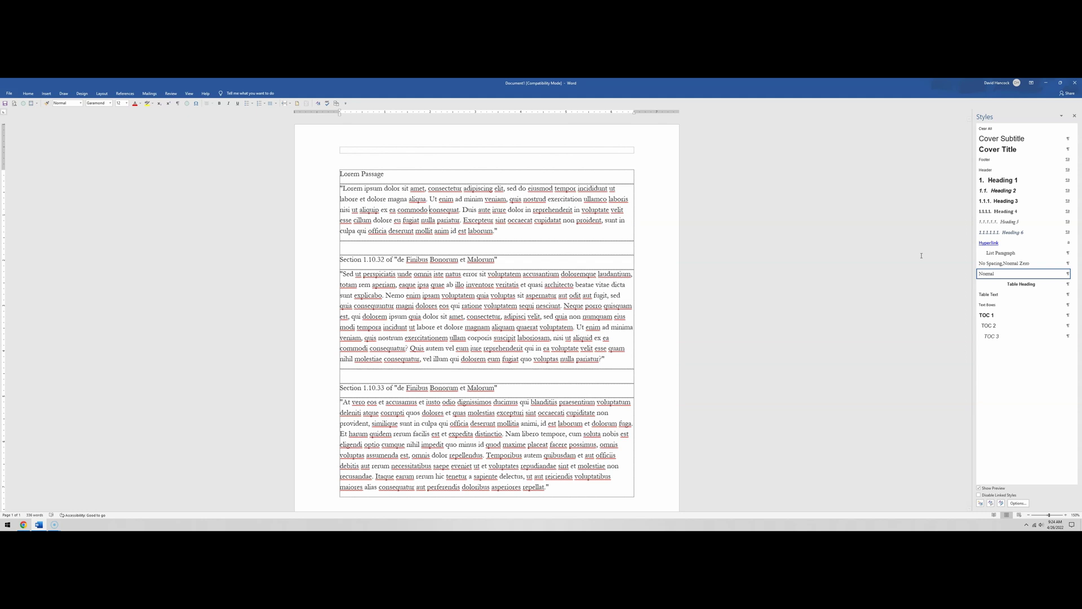
pyautogui.click(996, 275)
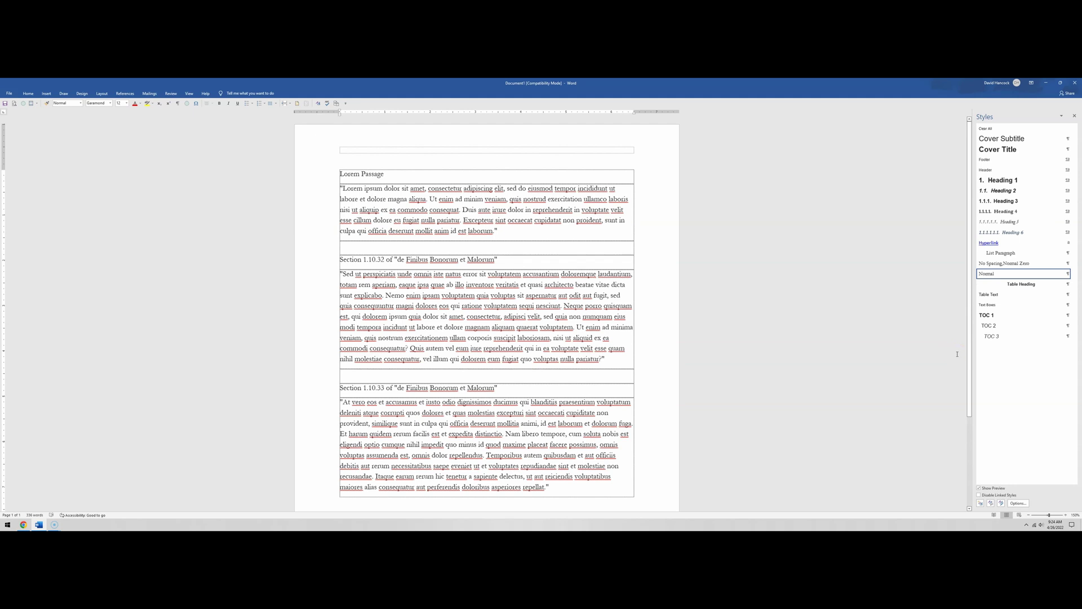
pyautogui.click(996, 202)
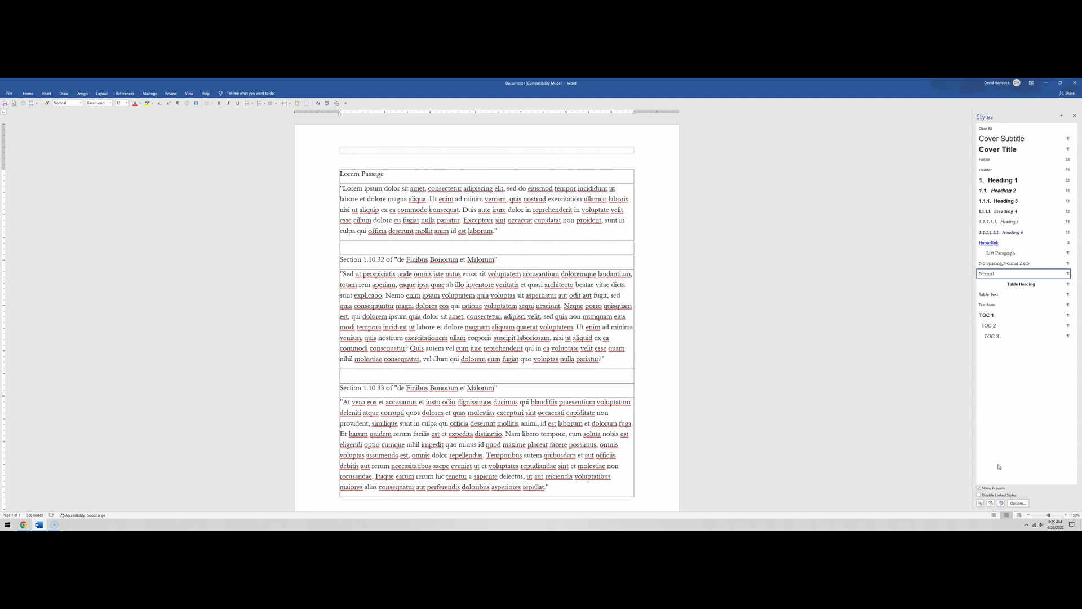
pyautogui.click(832, 309)
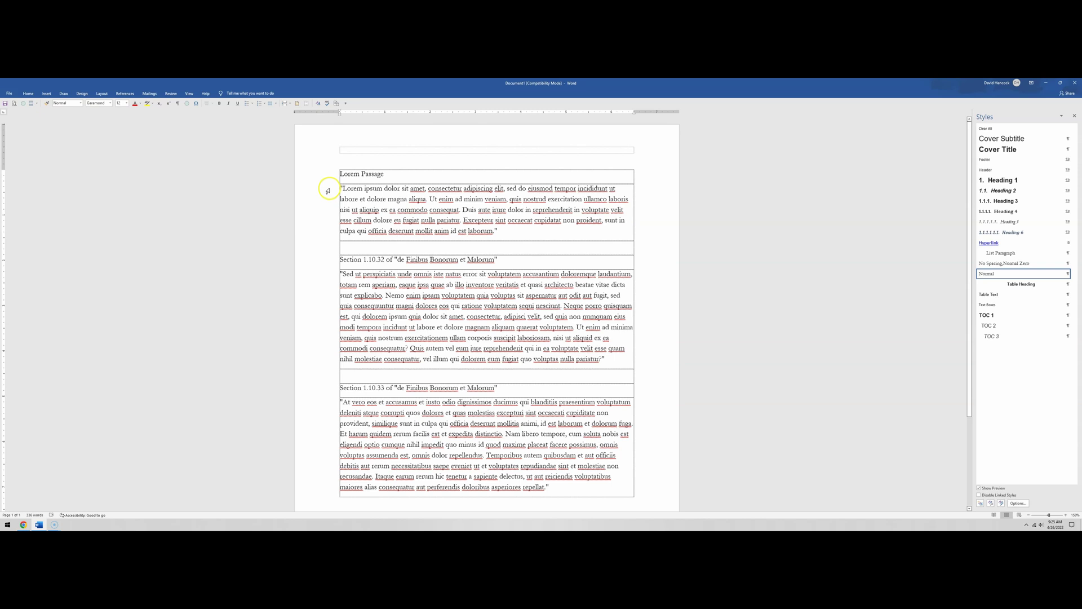
pyautogui.click(360, 174)
pyautogui.click(330, 174)
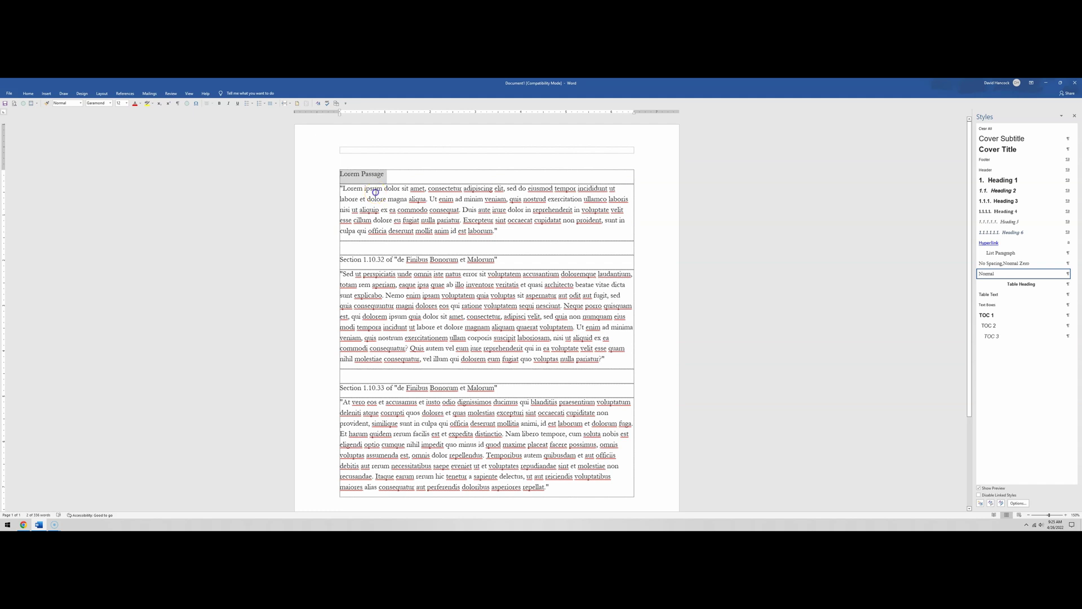
pyautogui.click(375, 190)
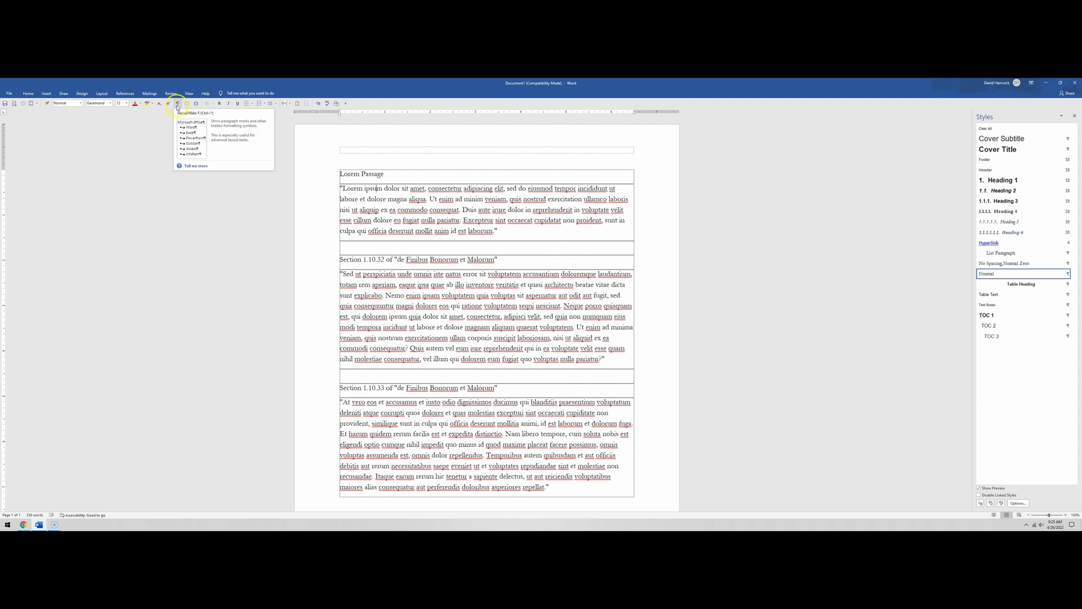
# Show the formatting marks and examine the paragraph mark at the end of the "Lorem Passage" title
pyautogui.click(28, 94)
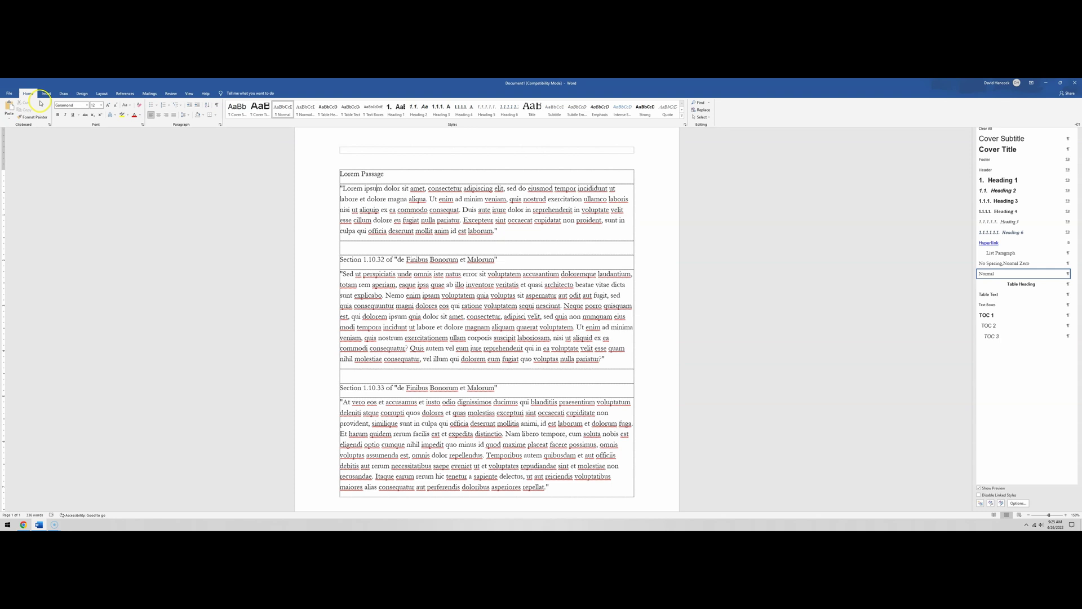
pyautogui.click(216, 106)
pyautogui.click(387, 175)
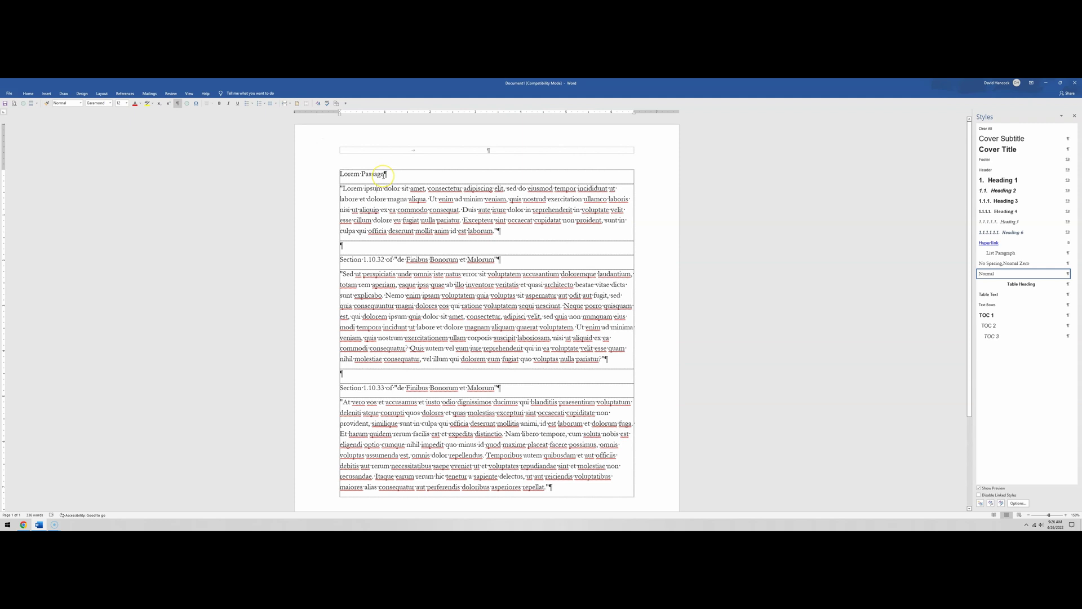
pyautogui.moveTo(381, 174); pyautogui.dragTo(391, 177)
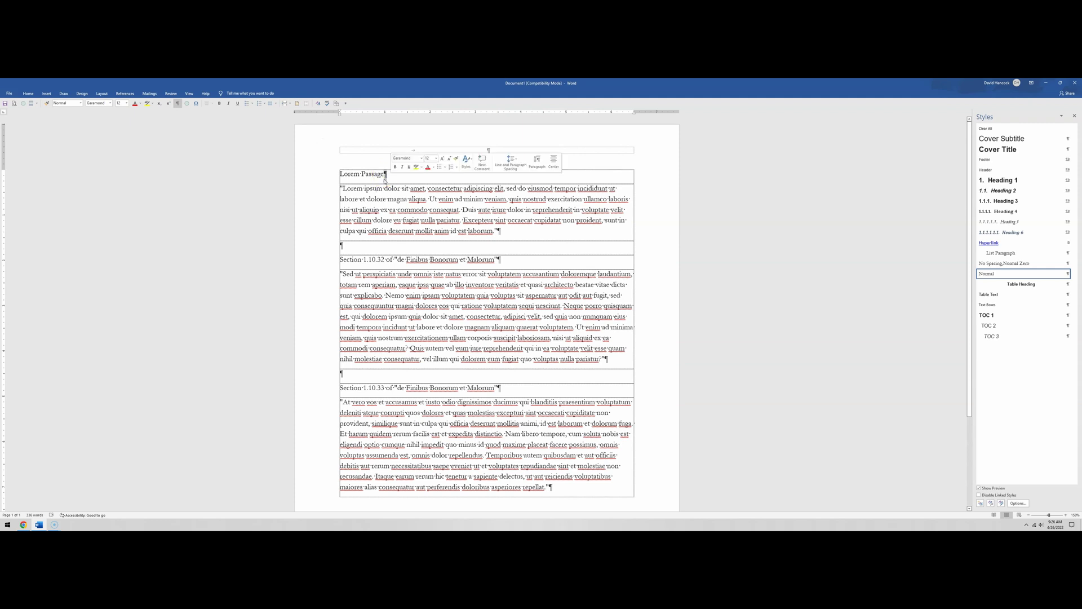
pyautogui.click(385, 178)
pyautogui.moveTo(386, 178)
pyautogui.mouseDown()
pyautogui.moveTo(344, 174)
pyautogui.moveTo(386, 175)
pyautogui.mouseUp()
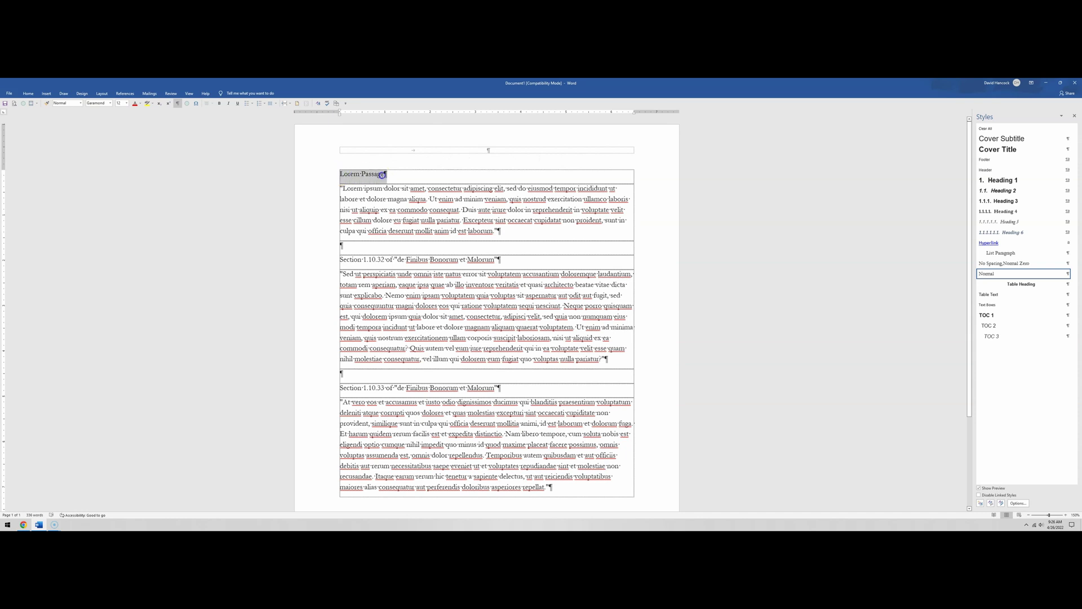
pyautogui.click(366, 208)
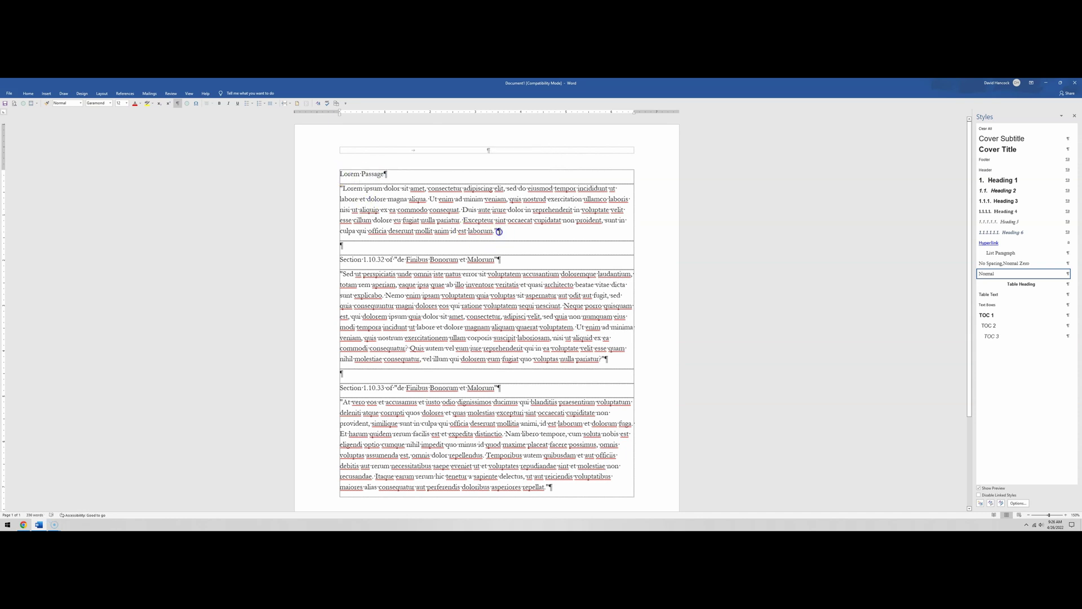
# Examine the paragraph mark ending the first body paragraph, and hide the formatting marks
pyautogui.moveTo(498, 231); pyautogui.dragTo(500, 236)
pyautogui.click(344, 190)
pyautogui.click(468, 221)
pyautogui.click(326, 179)
pyautogui.click(177, 104)
# Apply the Heading 1 style to the whole "Lorem Passage" title line, including its paragraph mark
pyautogui.moveTo(340, 174); pyautogui.dragTo(401, 172)
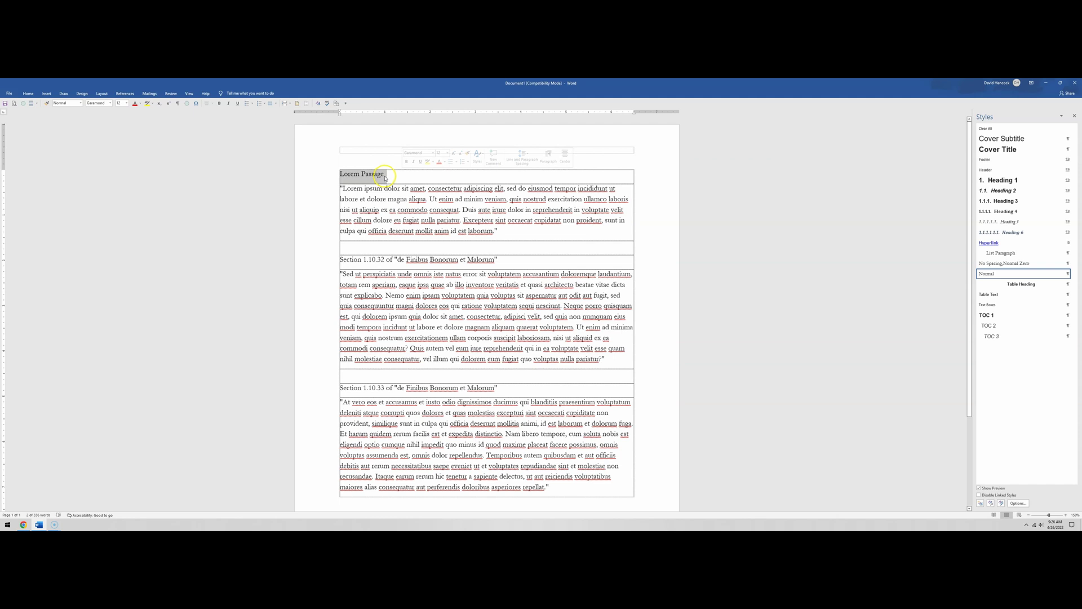
pyautogui.click(177, 104)
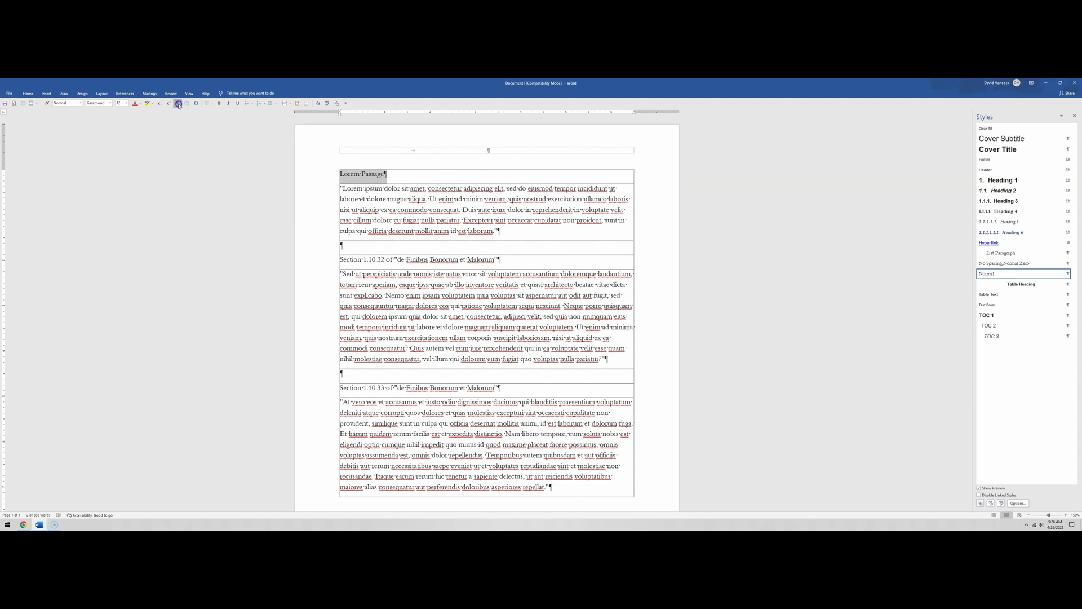
pyautogui.click(177, 103)
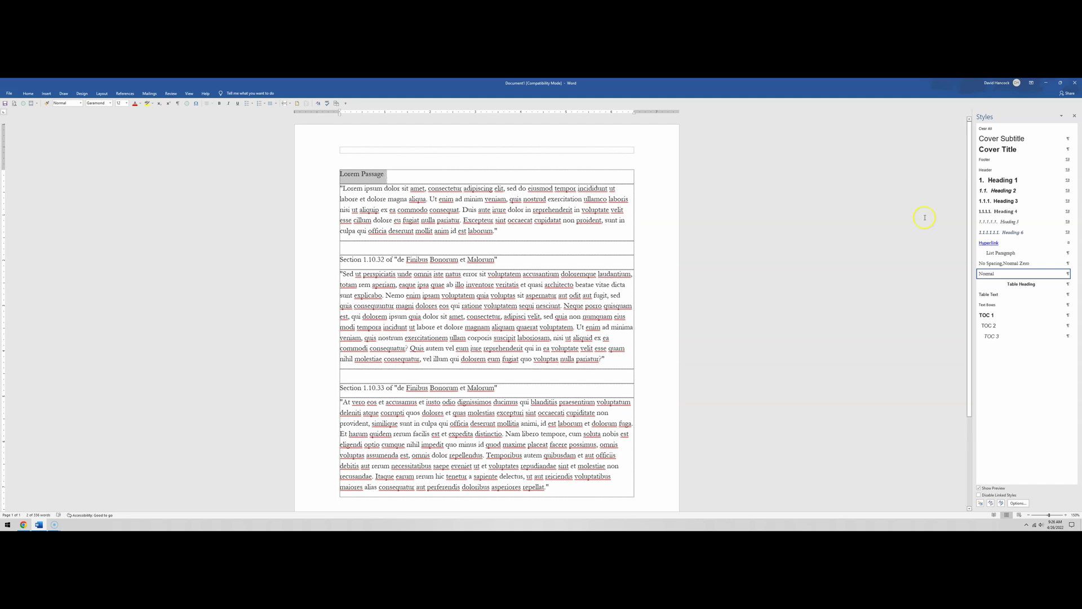
pyautogui.click(1003, 181)
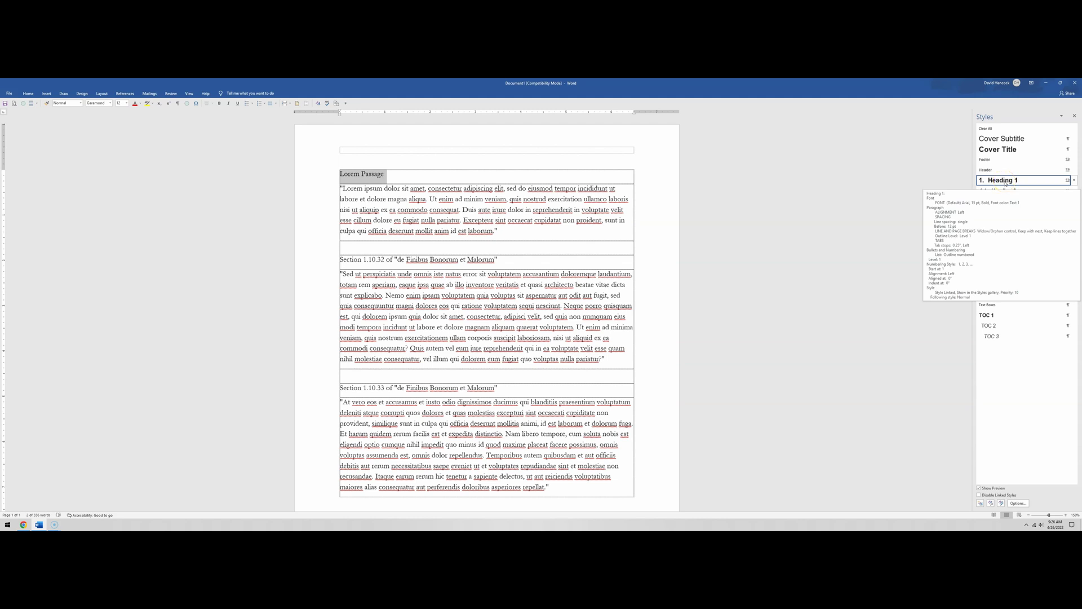
pyautogui.click(839, 181)
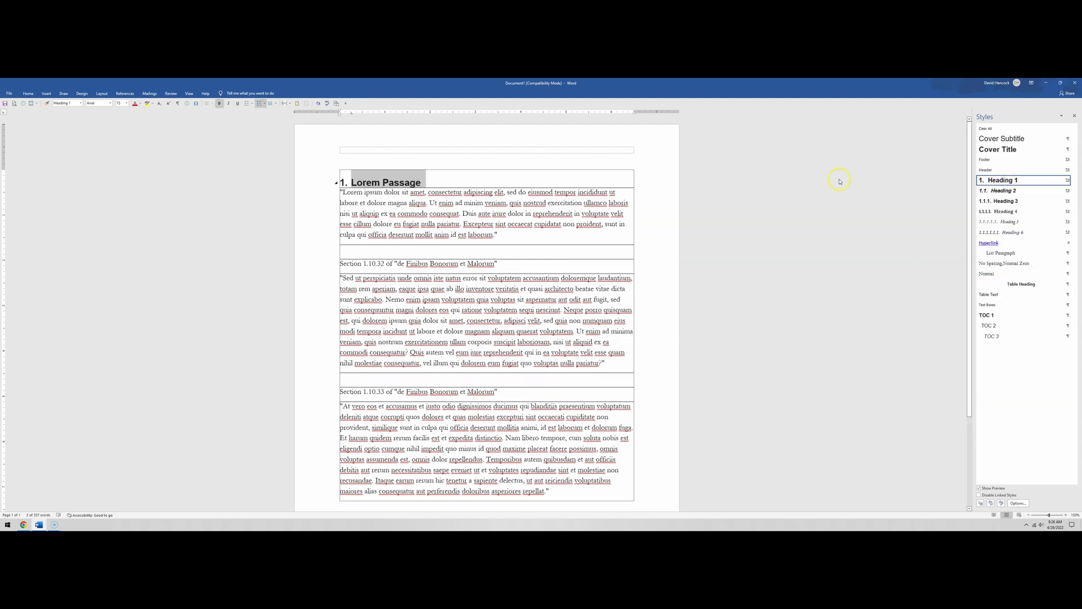
pyautogui.click(342, 232)
pyautogui.click(325, 265)
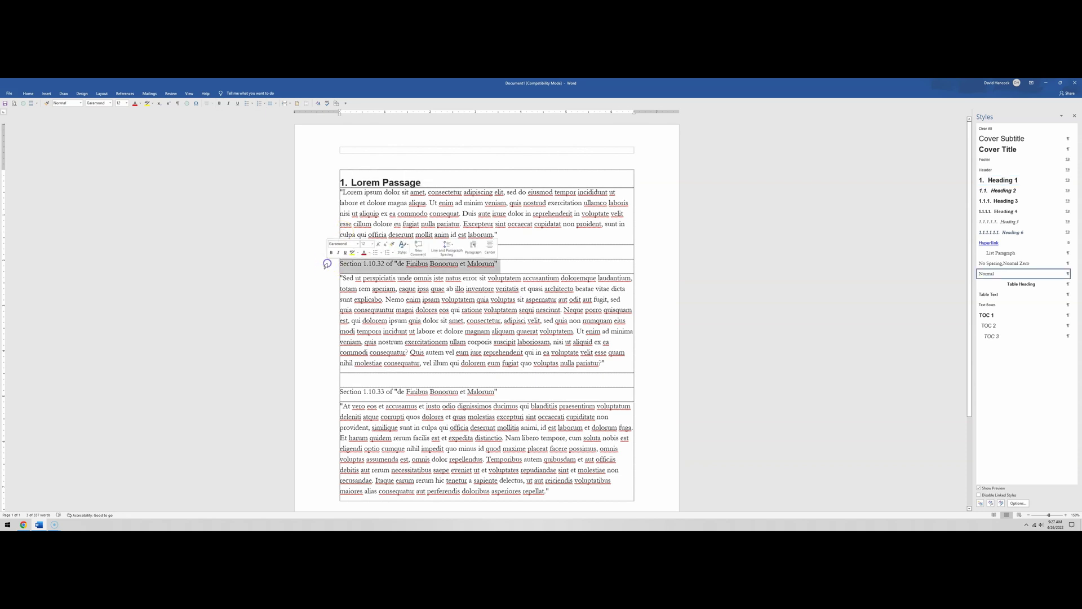
pyautogui.click(356, 279)
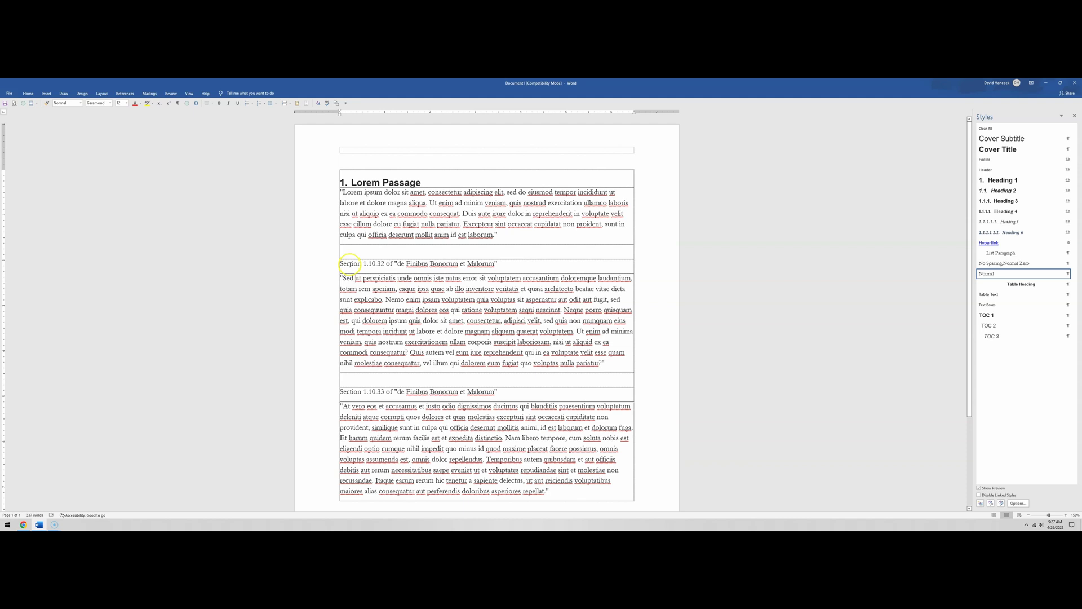
pyautogui.moveTo(341, 263); pyautogui.dragTo(517, 268)
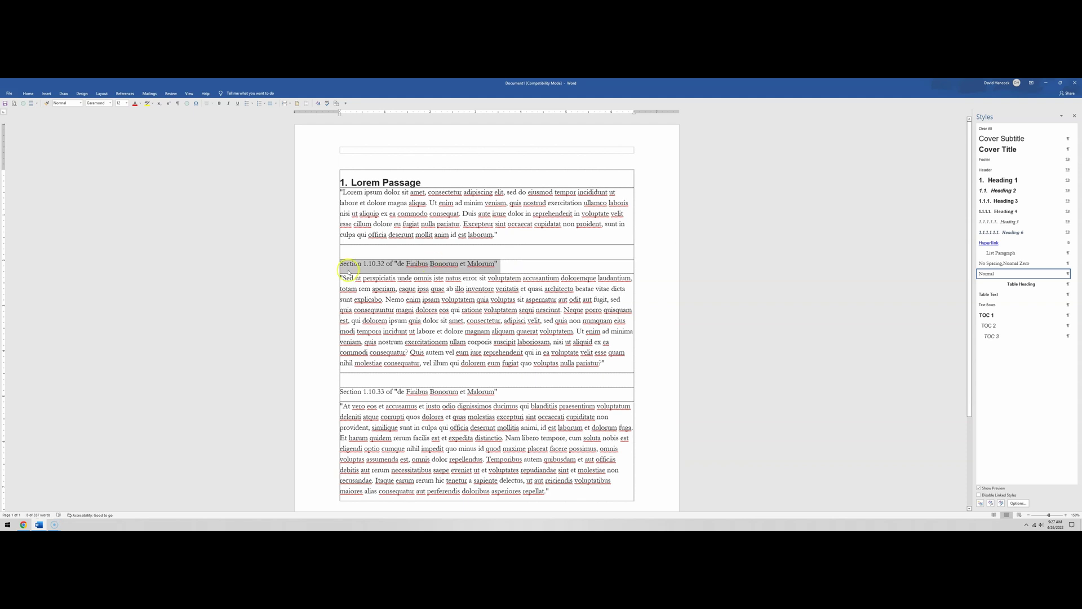
# Try the Heading 2 style on only the latter part of the "Section 1.10.32" title, and undo it
pyautogui.click(375, 265)
pyautogui.moveTo(375, 265); pyautogui.dragTo(514, 270)
pyautogui.click(1003, 190)
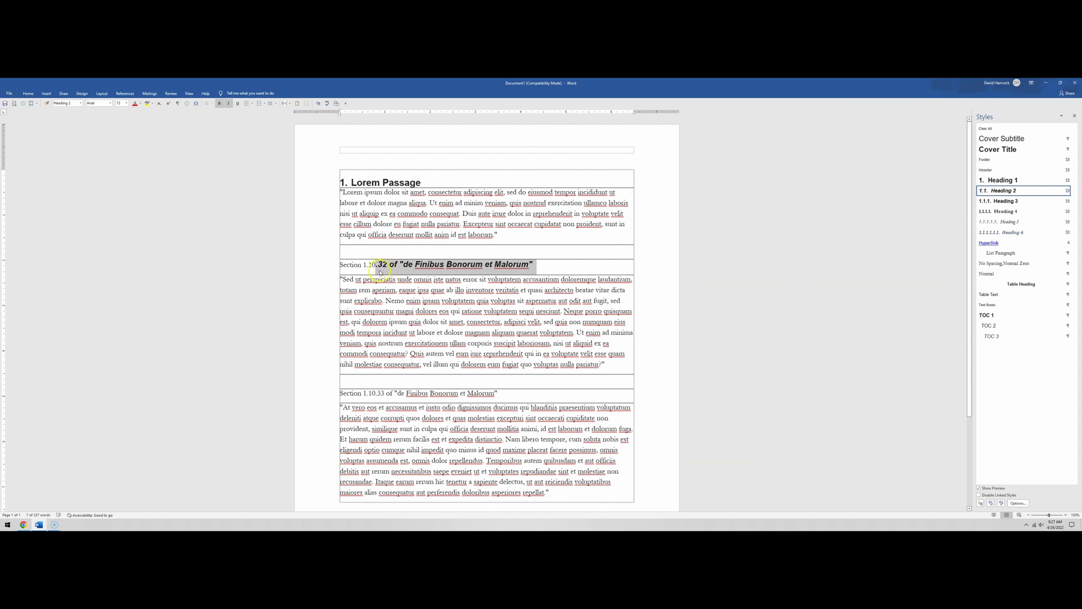
pyautogui.hotkey('ctrl', 'z')
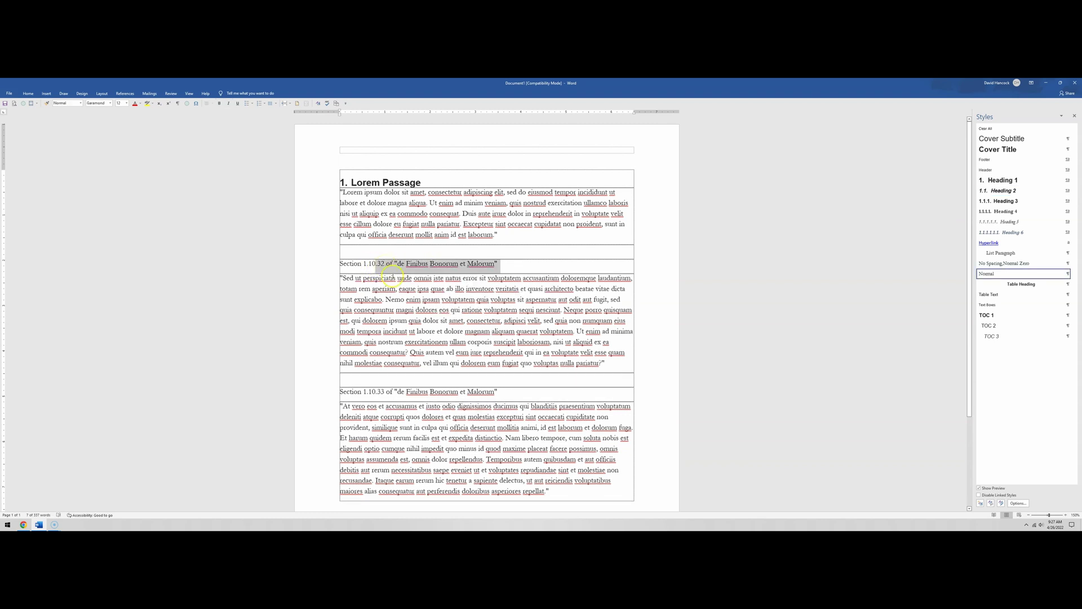
pyautogui.click(387, 288)
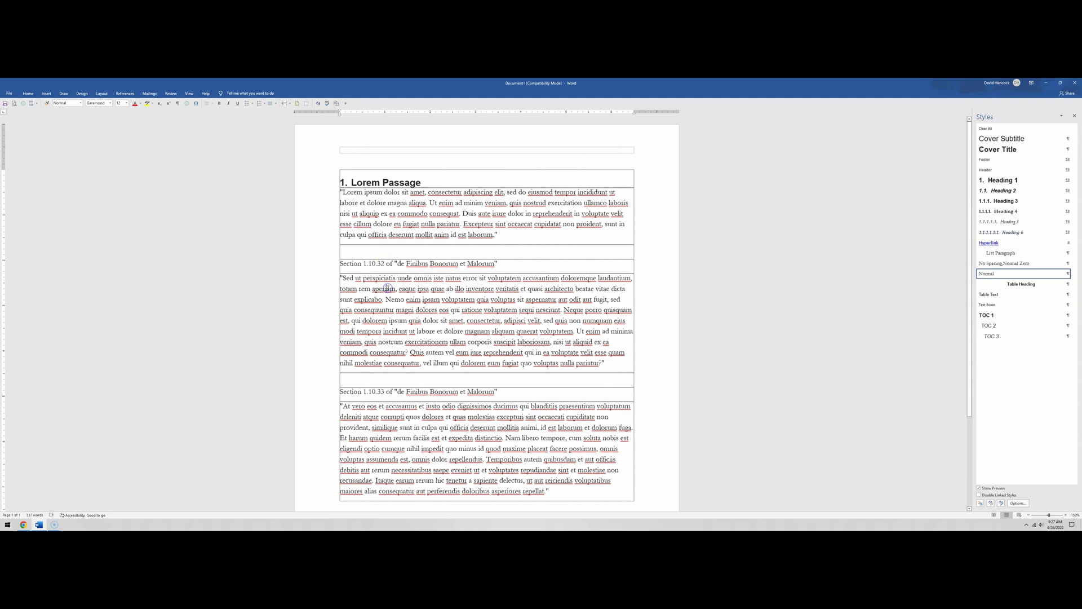
# Apply the Heading 2 style to the full "Section 1.10.32" title line and Heading 3 to the "Section 1.10.33" title line
pyautogui.click(319, 268)
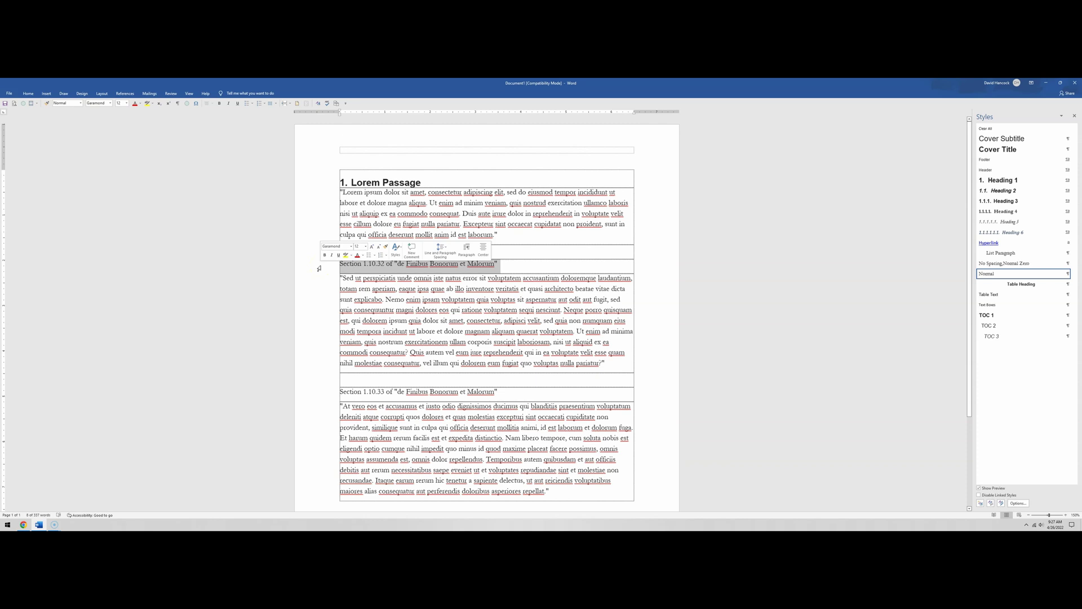
pyautogui.click(325, 267)
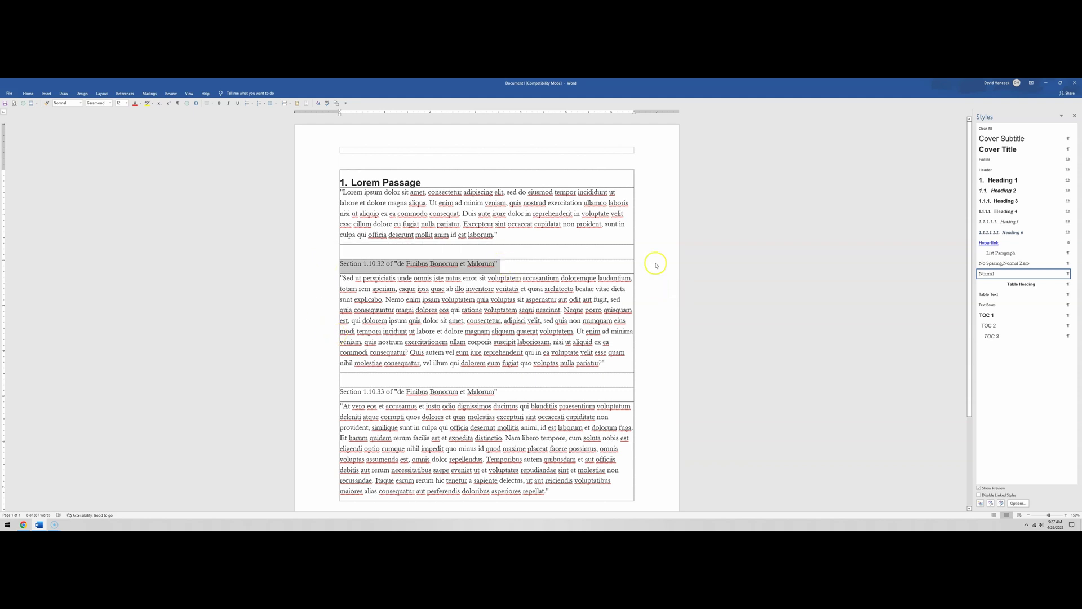
pyautogui.click(1002, 191)
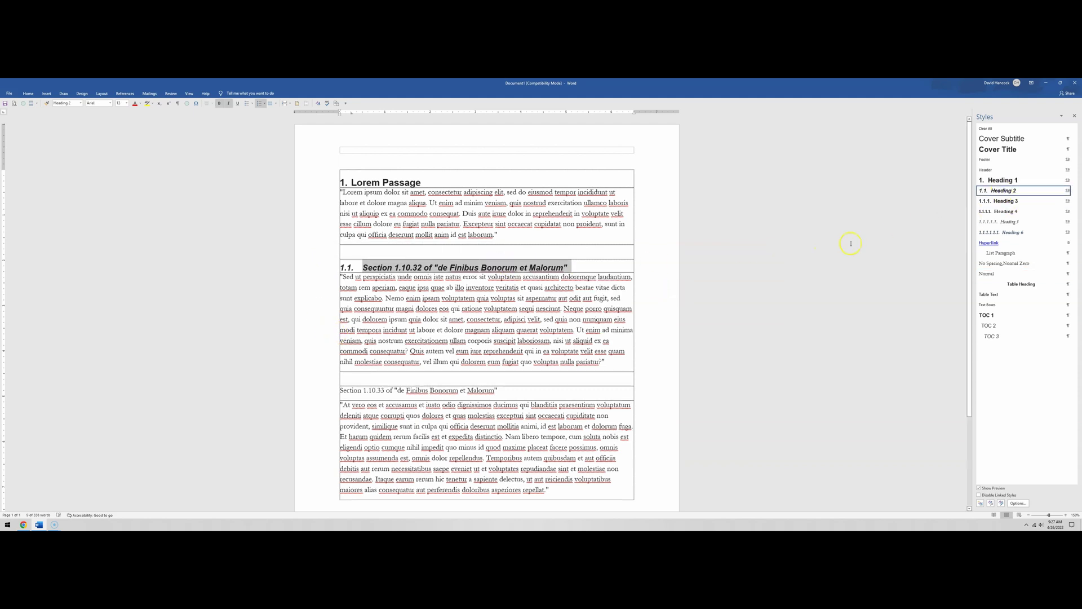
pyautogui.click(315, 394)
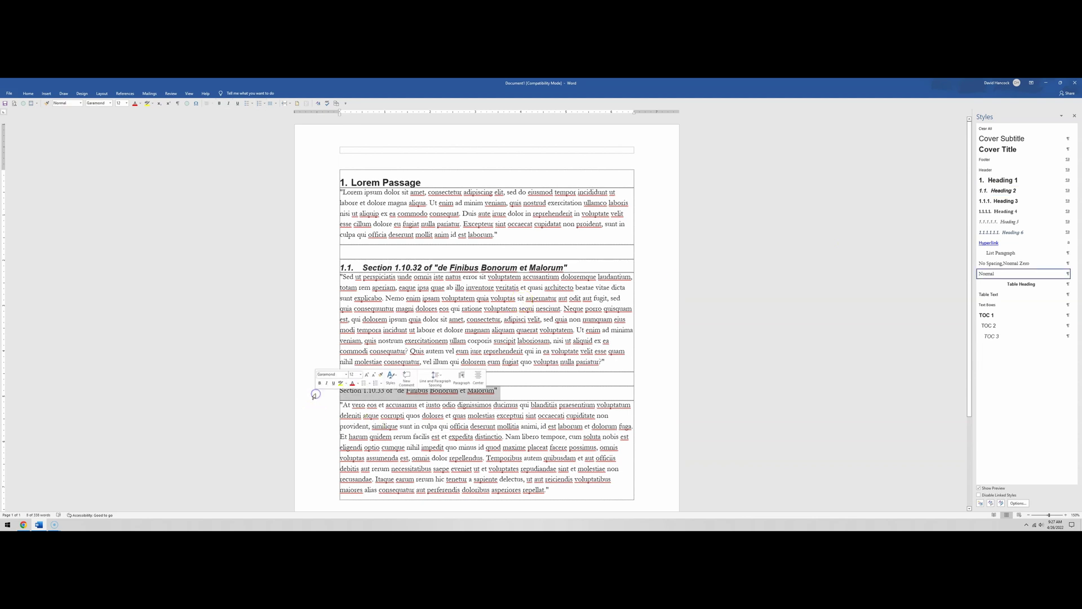
pyautogui.click(998, 203)
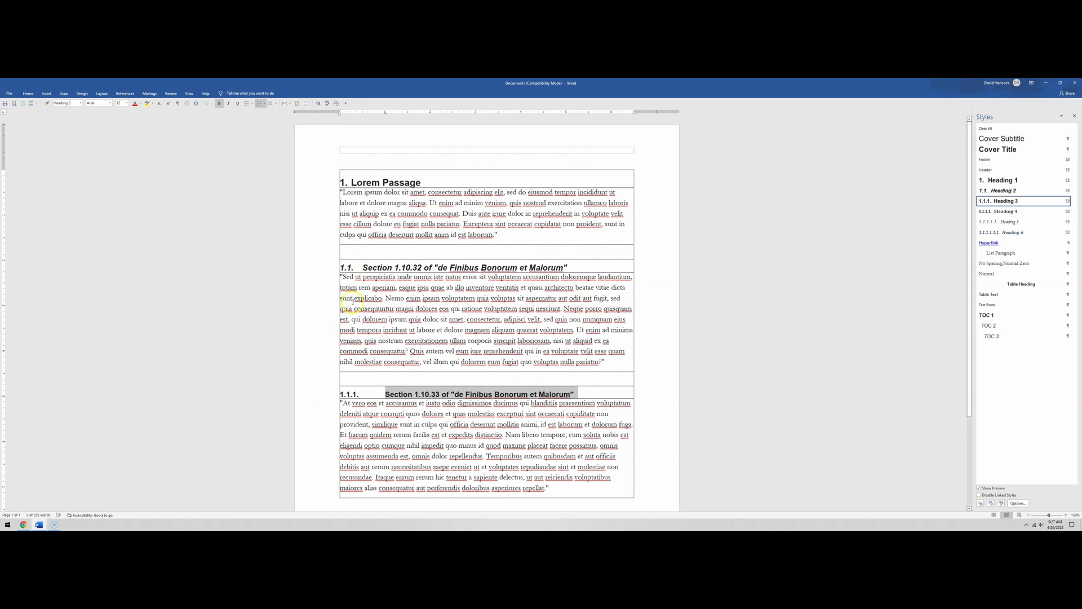
# Try the Table Text style on the body paragraph under "Section 1.10.32", and undo it
pyautogui.moveTo(317, 276); pyautogui.dragTo(326, 360)
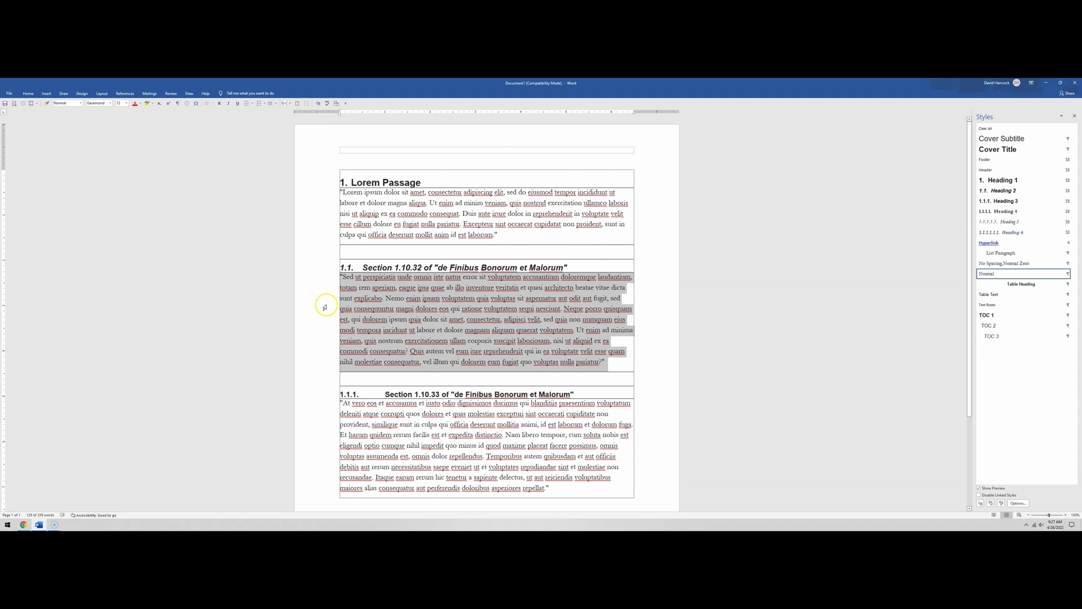
pyautogui.click(379, 296)
pyautogui.moveTo(323, 277); pyautogui.dragTo(540, 318)
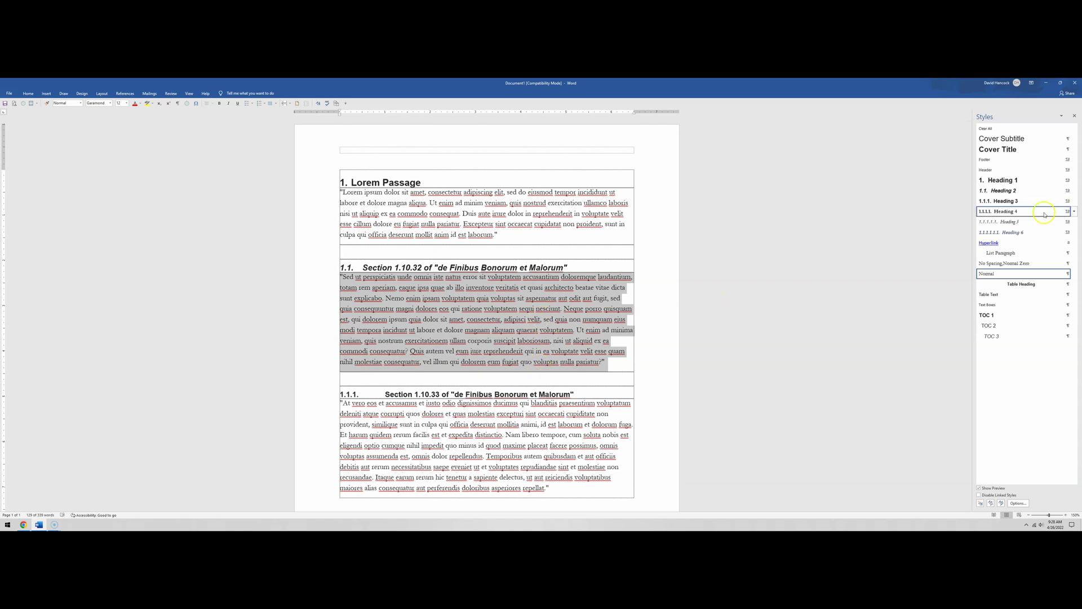
pyautogui.click(1001, 299)
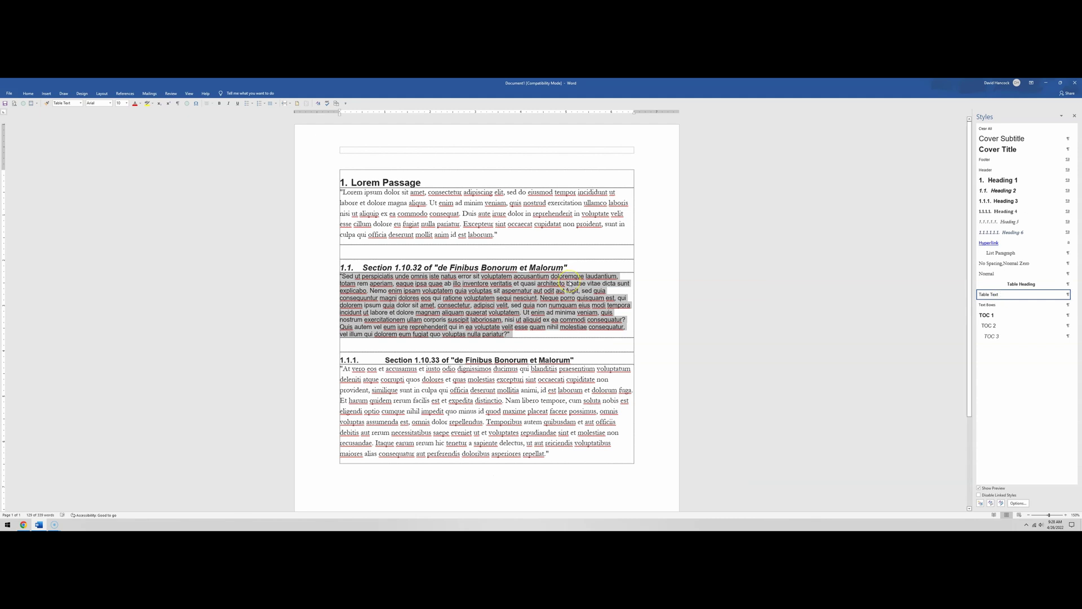
pyautogui.click(369, 308)
pyautogui.hotkey('ctrl', 'z')
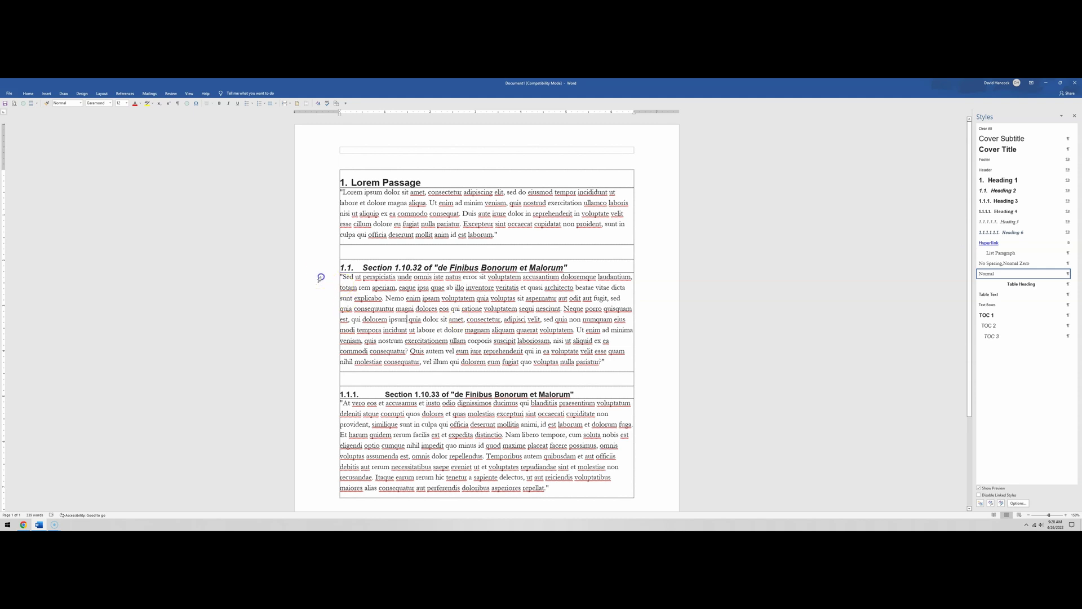
# Set the body paragraph under "Lorem Passage" to Times New Roman at 11 pt
pyautogui.moveTo(321, 276); pyautogui.dragTo(333, 355)
pyautogui.moveTo(317, 282); pyautogui.dragTo(342, 364)
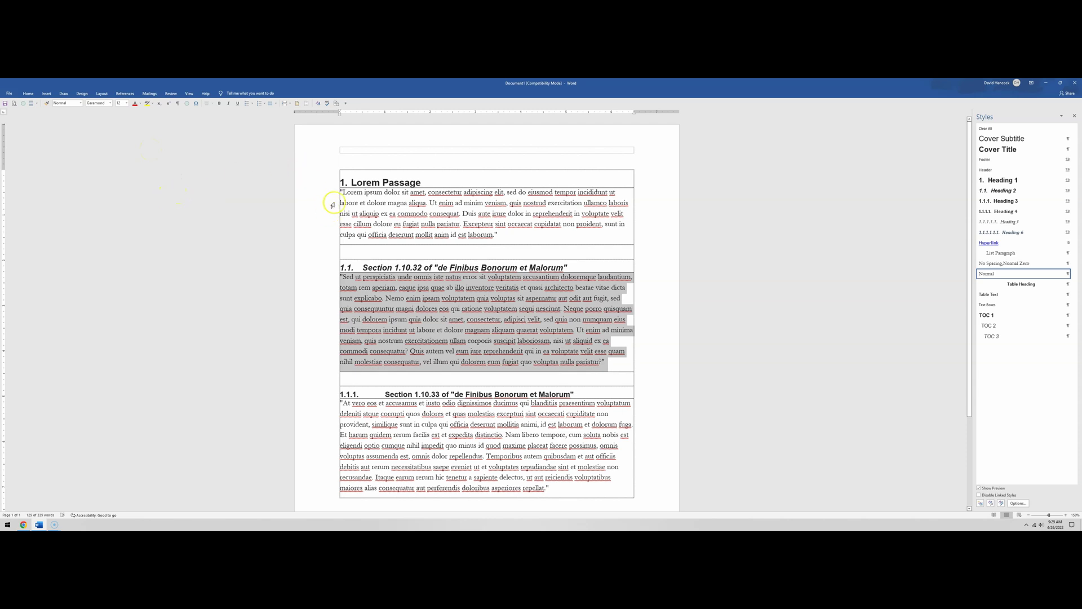
pyautogui.moveTo(329, 193); pyautogui.dragTo(345, 233)
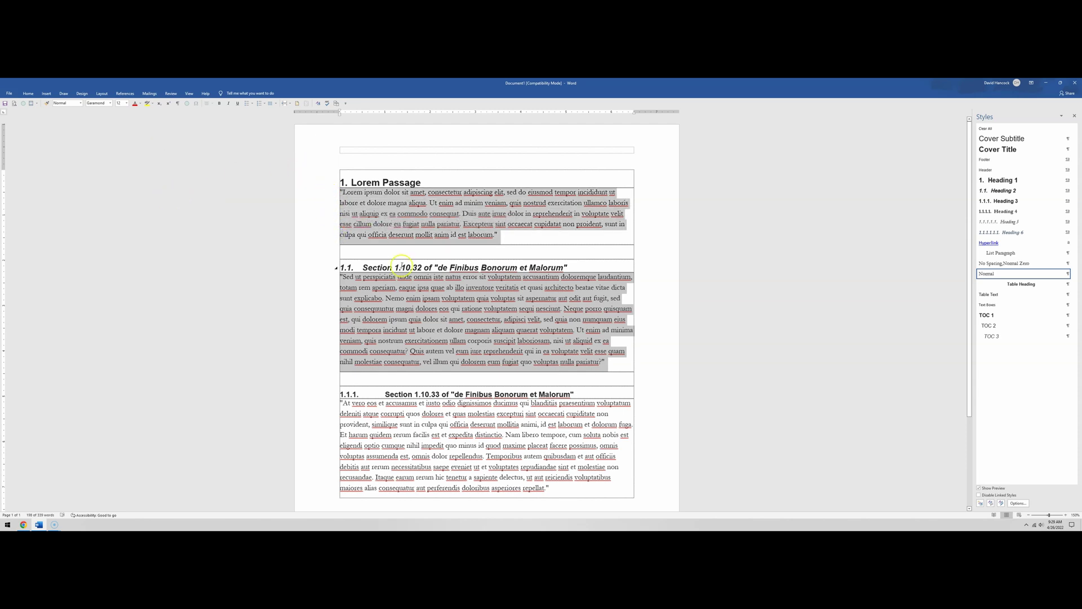
pyautogui.moveTo(321, 189); pyautogui.dragTo(331, 235)
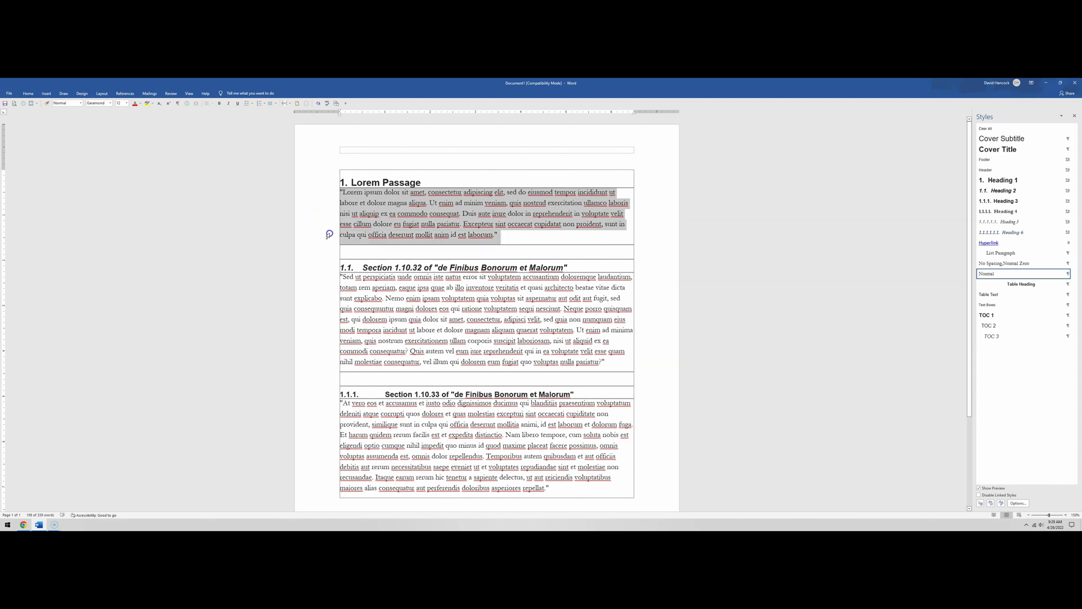
pyautogui.click(111, 103)
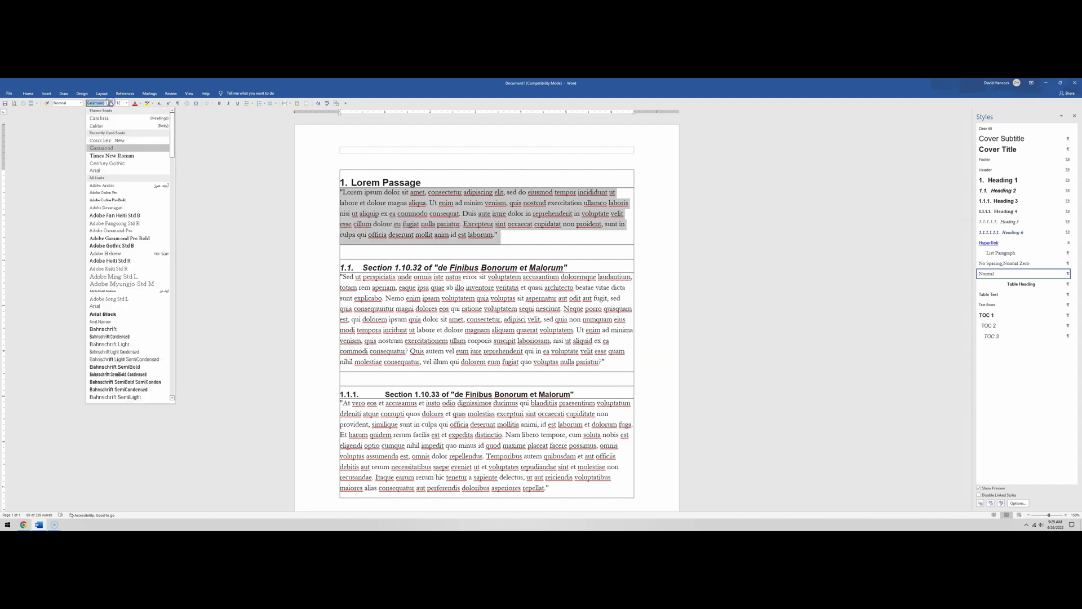
pyautogui.press('Down')
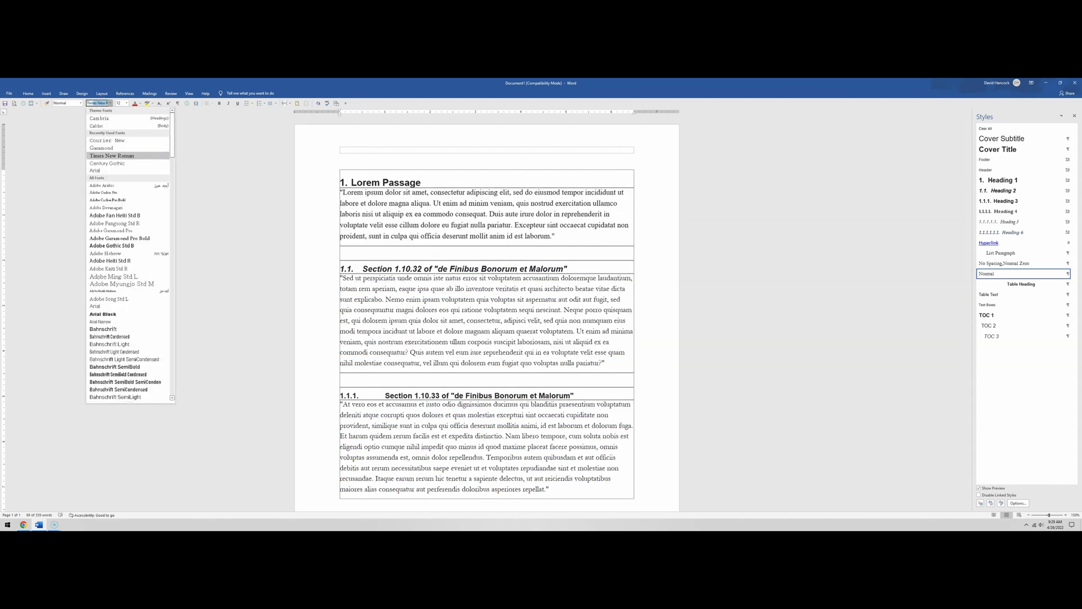
pyautogui.press('Return')
pyautogui.click(120, 103)
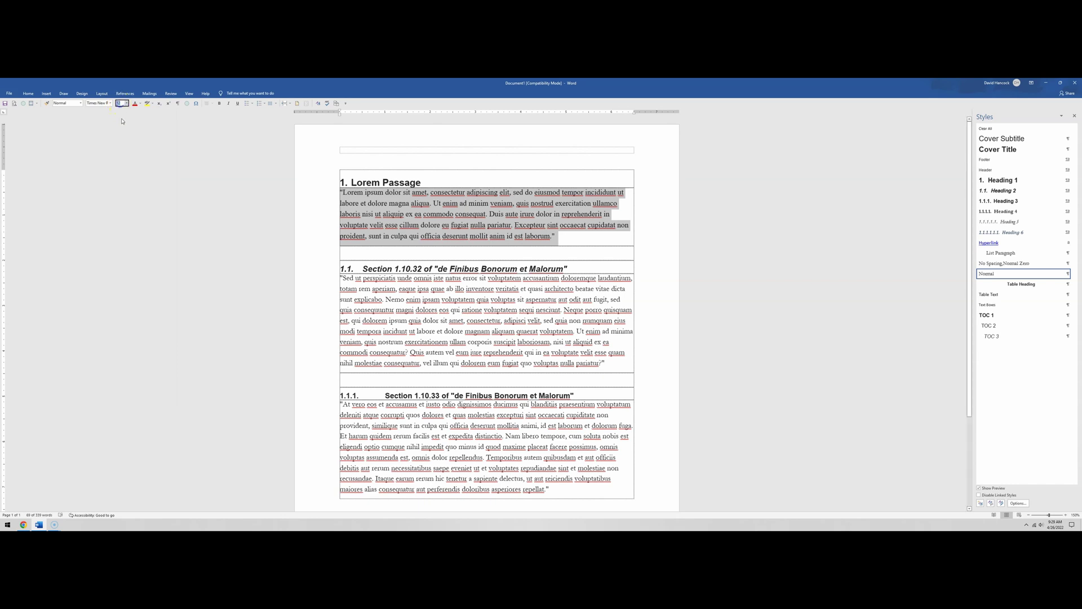
pyautogui.write('11')
pyautogui.press('Return')
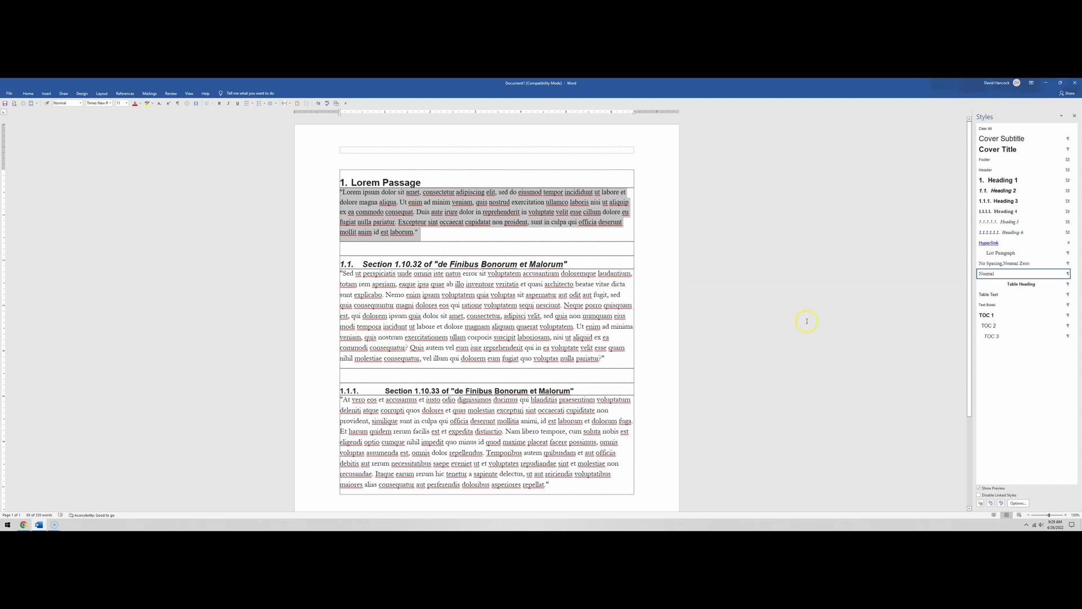
# Update the Normal style to match the formatting of the selected "Lorem Passage" body paragraph
pyautogui.click(1074, 274)
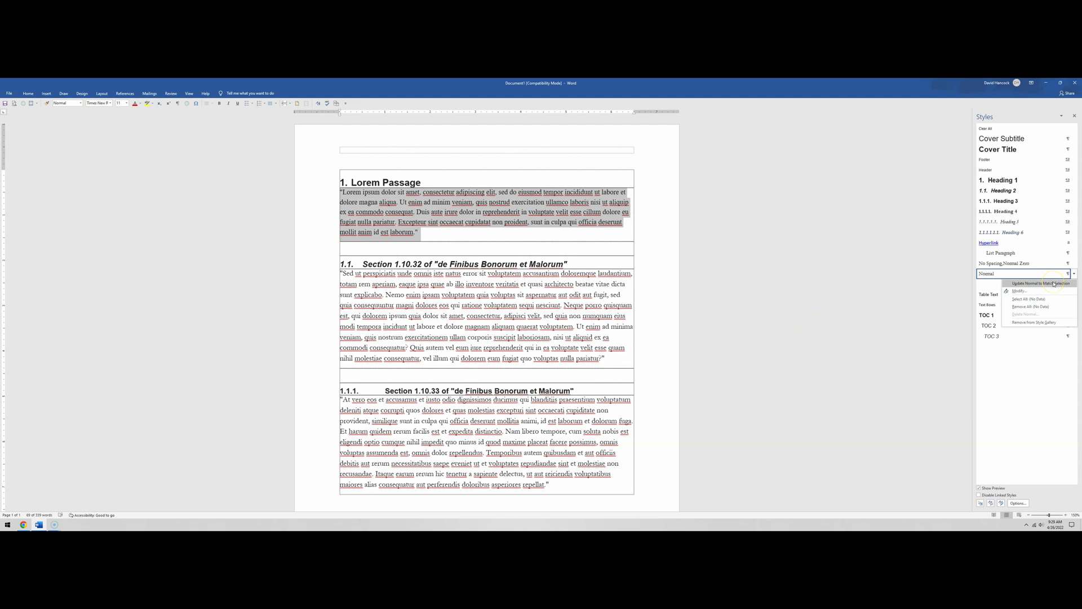
pyautogui.click(1053, 283)
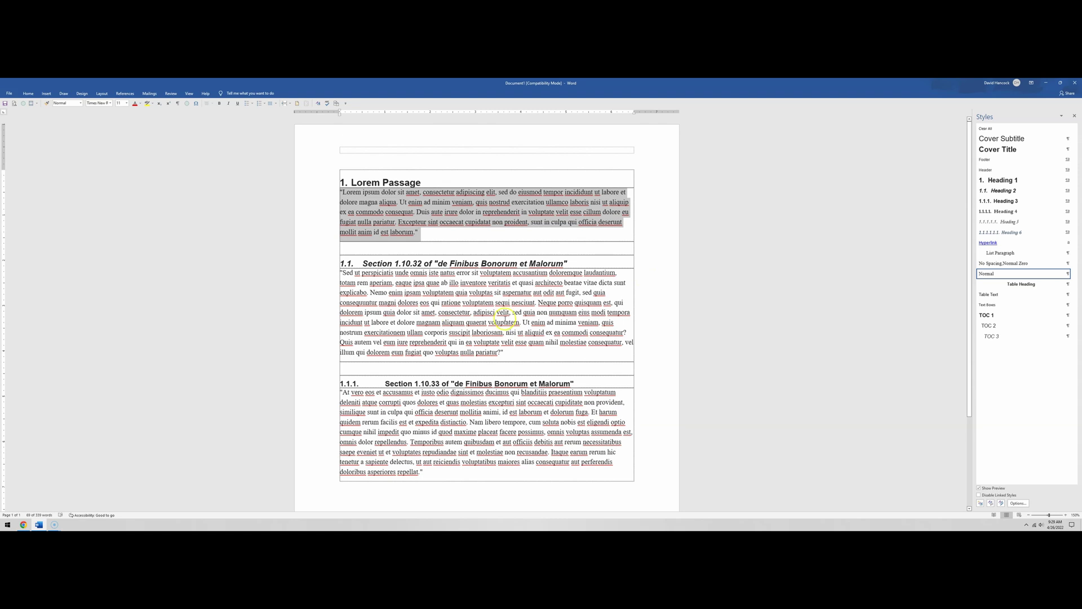
pyautogui.click(473, 332)
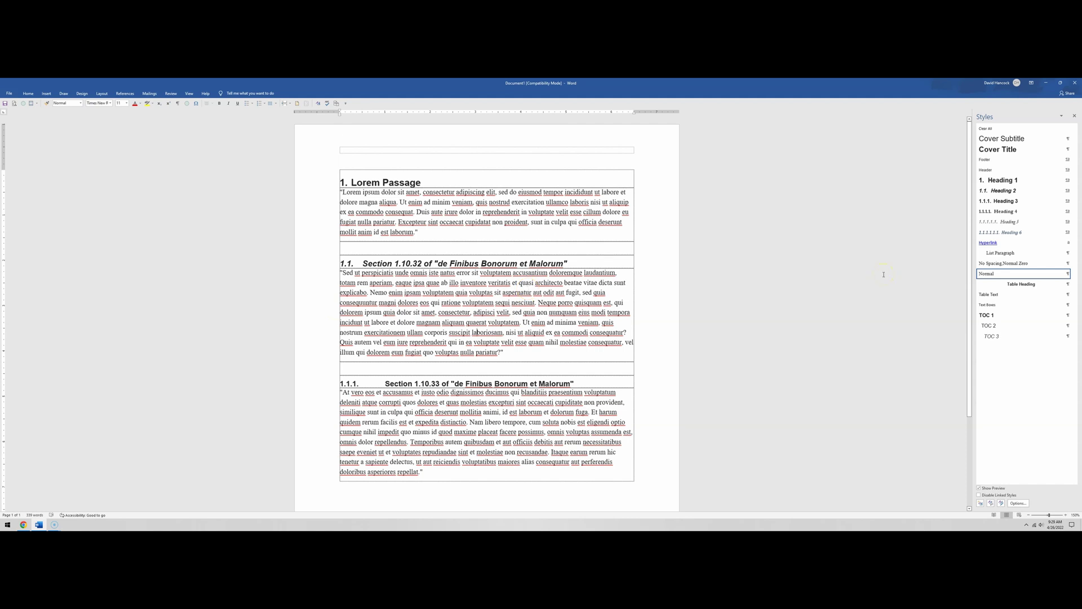
# Undo the Normal style update and the font and size changes on the first body paragraph
pyautogui.doubleClick(307, 198)
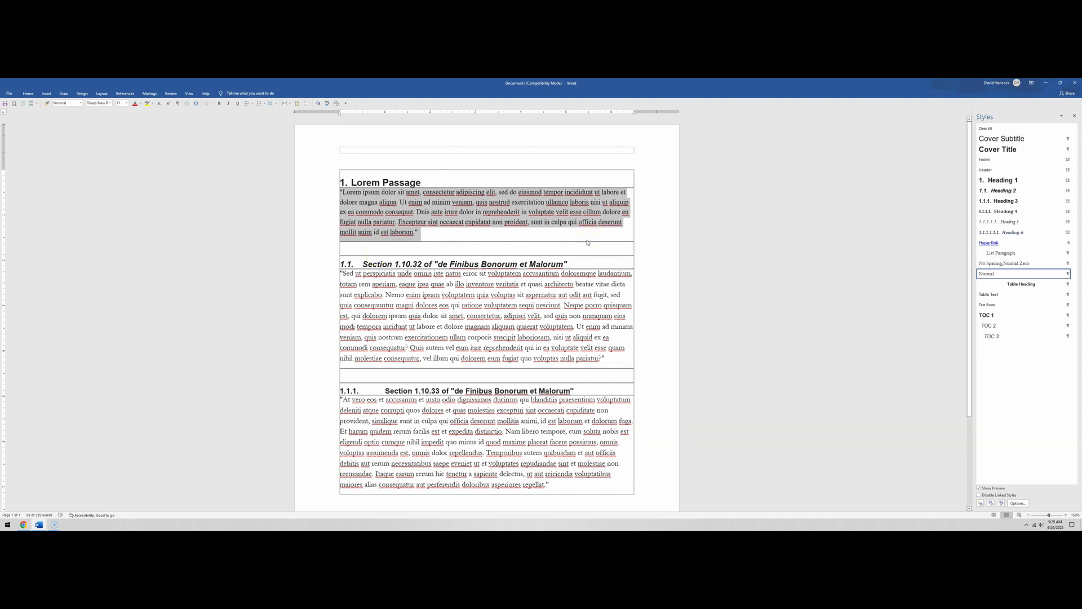
pyautogui.hotkey('ctrl', 'shift', '.')
pyautogui.click(459, 214)
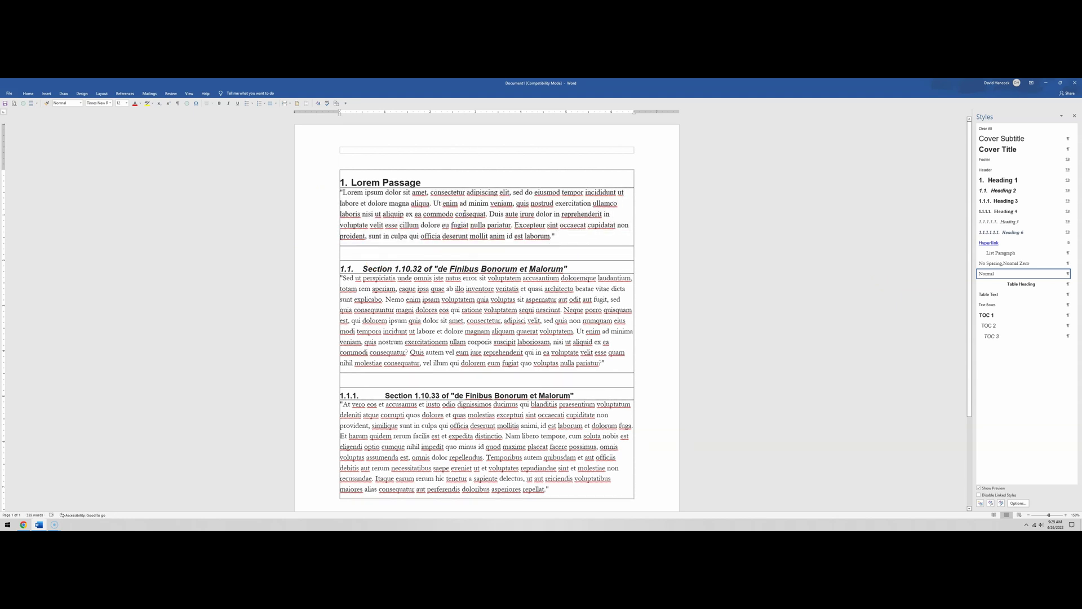
pyautogui.click(371, 228)
pyautogui.hotkey('ctrl', 'z')
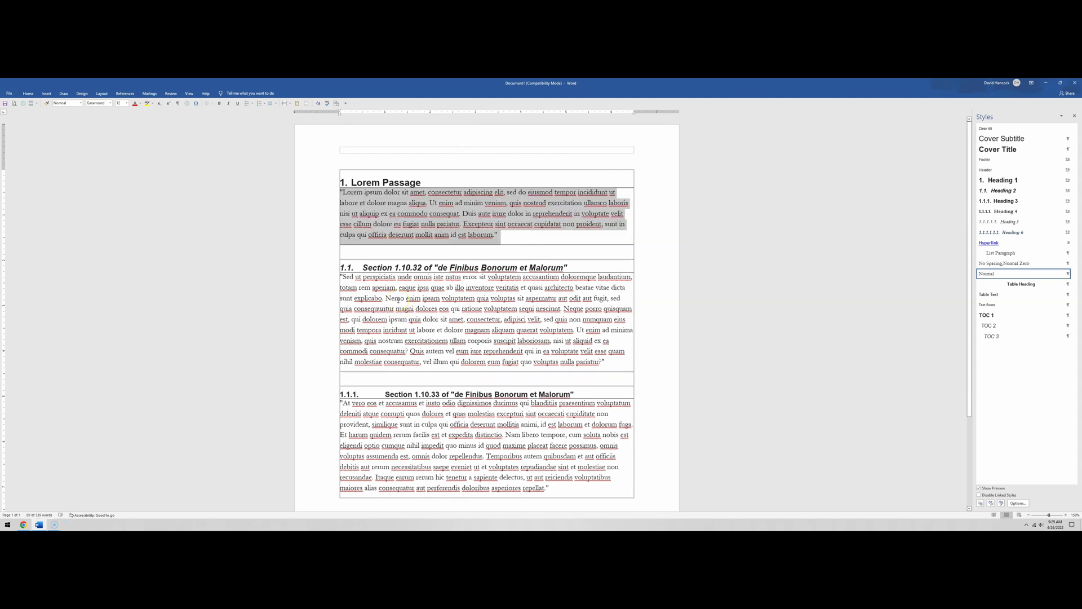
# Try modifying the Normal style's definition to use Times New Roman at a smaller font size
pyautogui.click(402, 310)
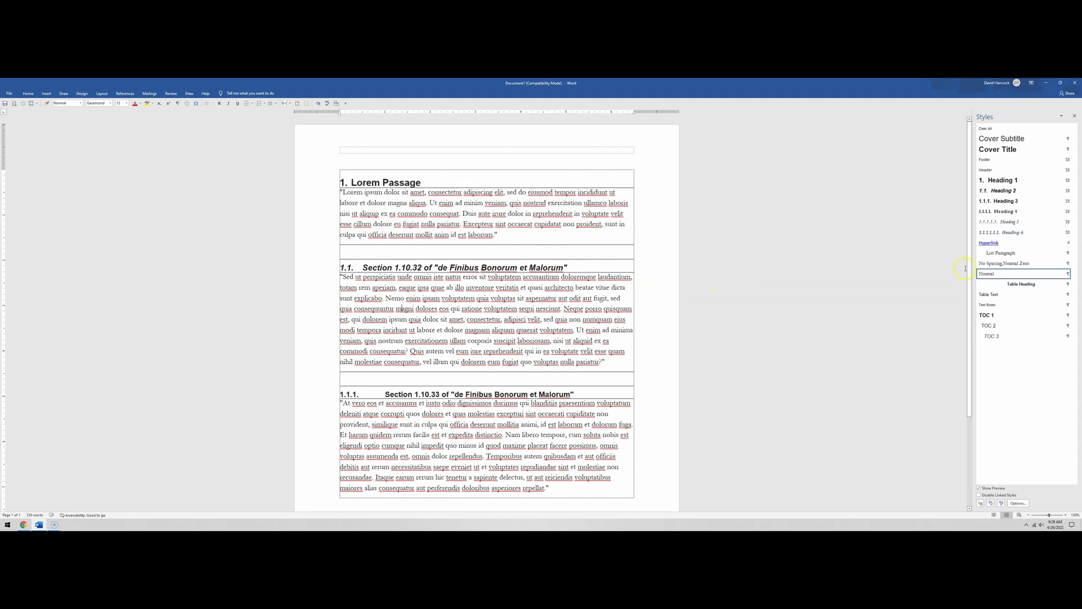
pyautogui.click(1074, 274)
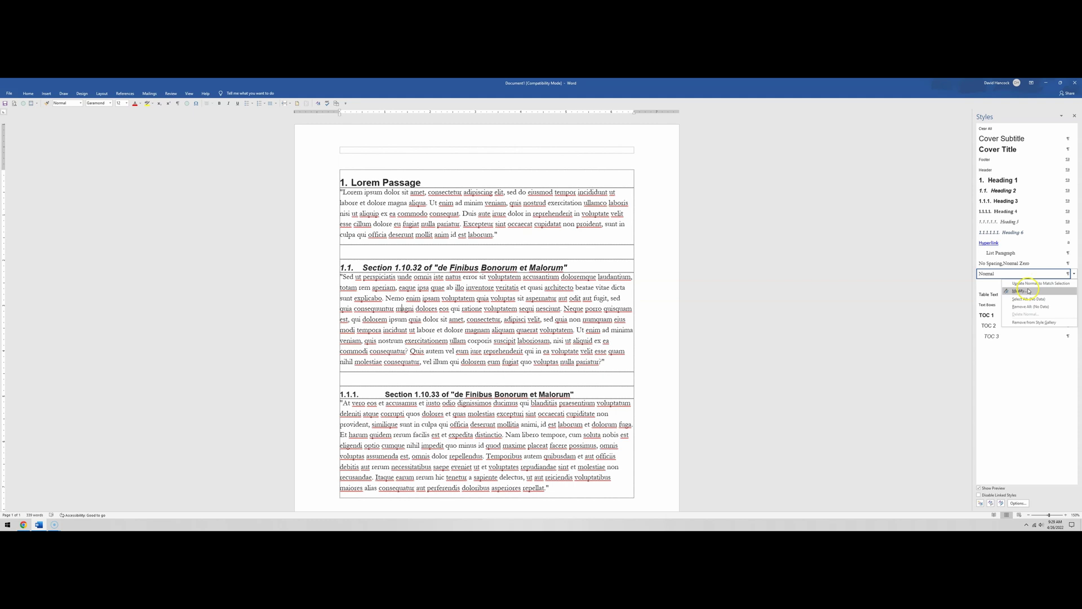
pyautogui.click(1028, 291)
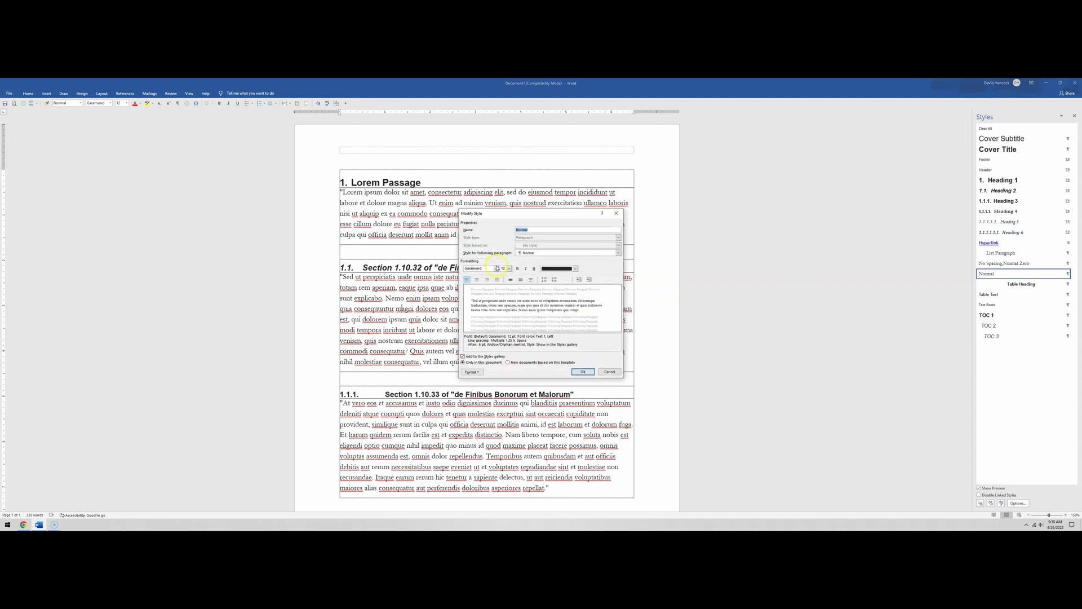
pyautogui.click(497, 268)
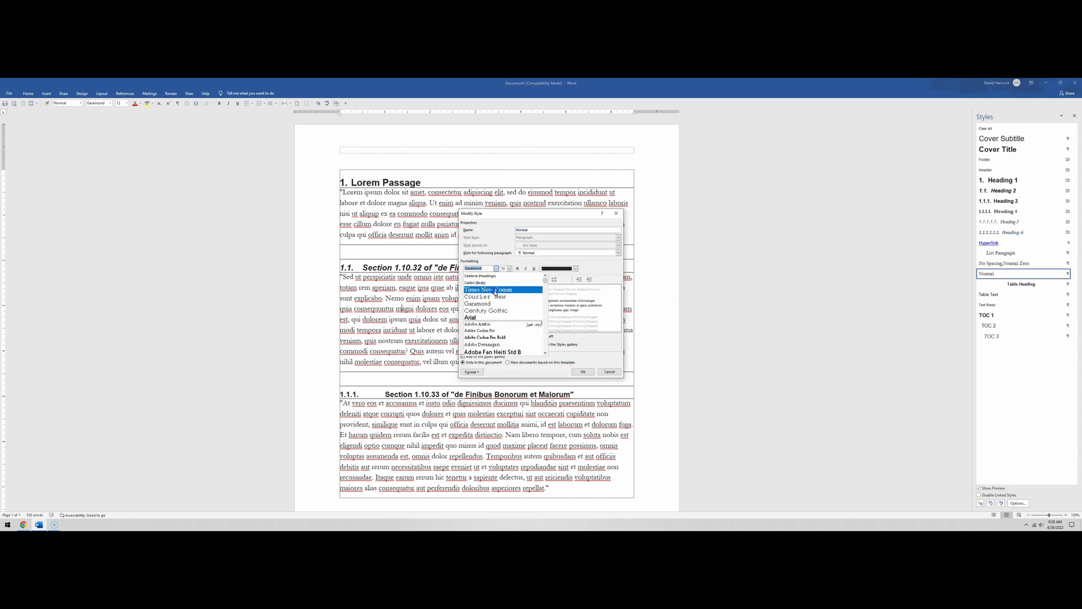
pyautogui.click(491, 290)
pyautogui.click(508, 269)
pyautogui.click(504, 287)
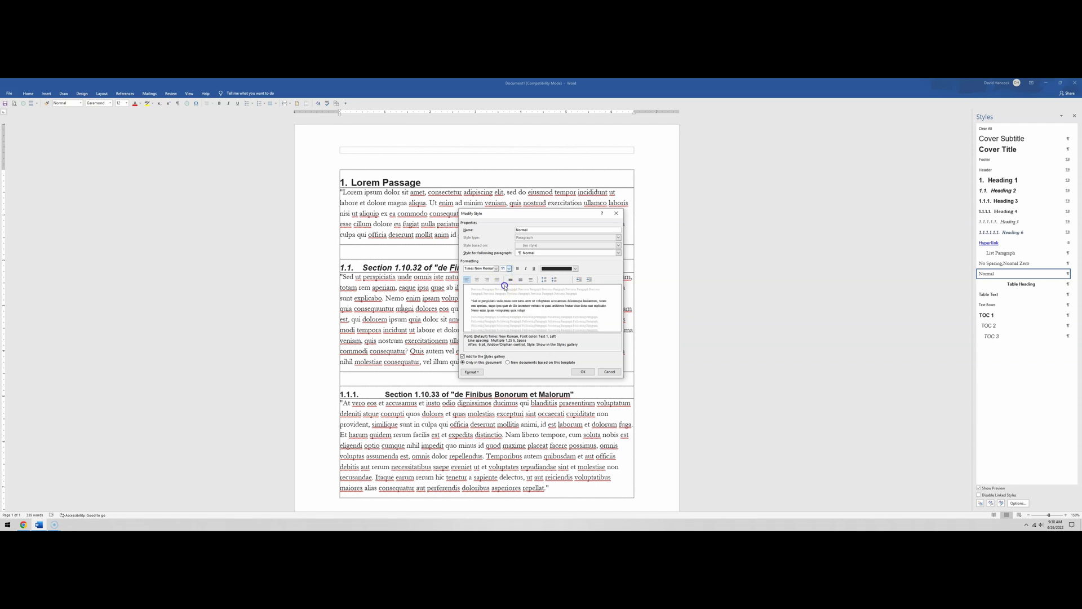
pyautogui.click(582, 371)
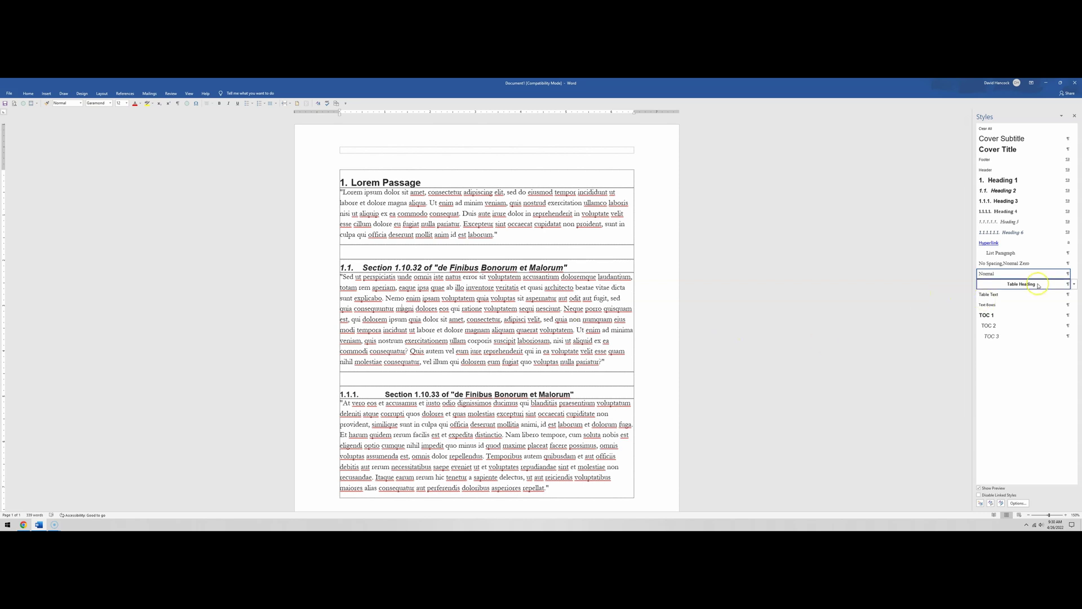
pyautogui.moveTo(1039, 285)
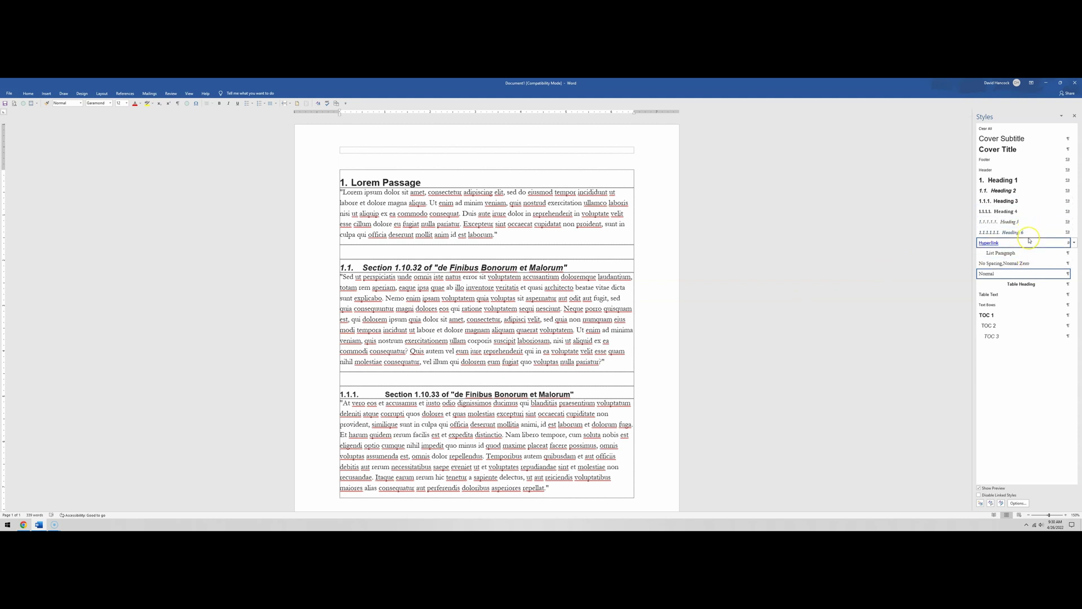
pyautogui.moveTo(988, 278)
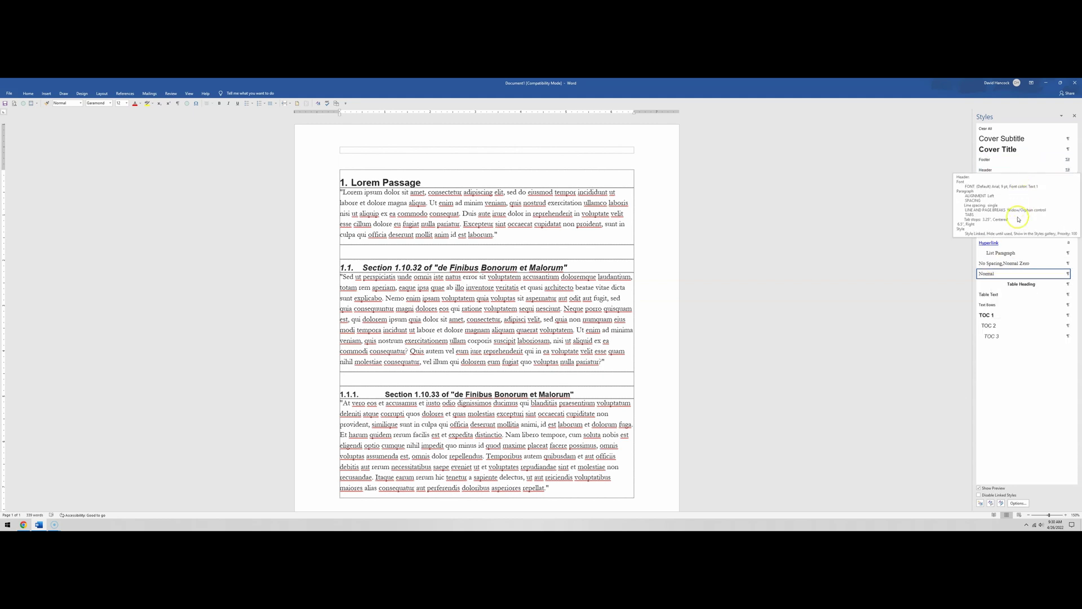
pyautogui.click(1046, 274)
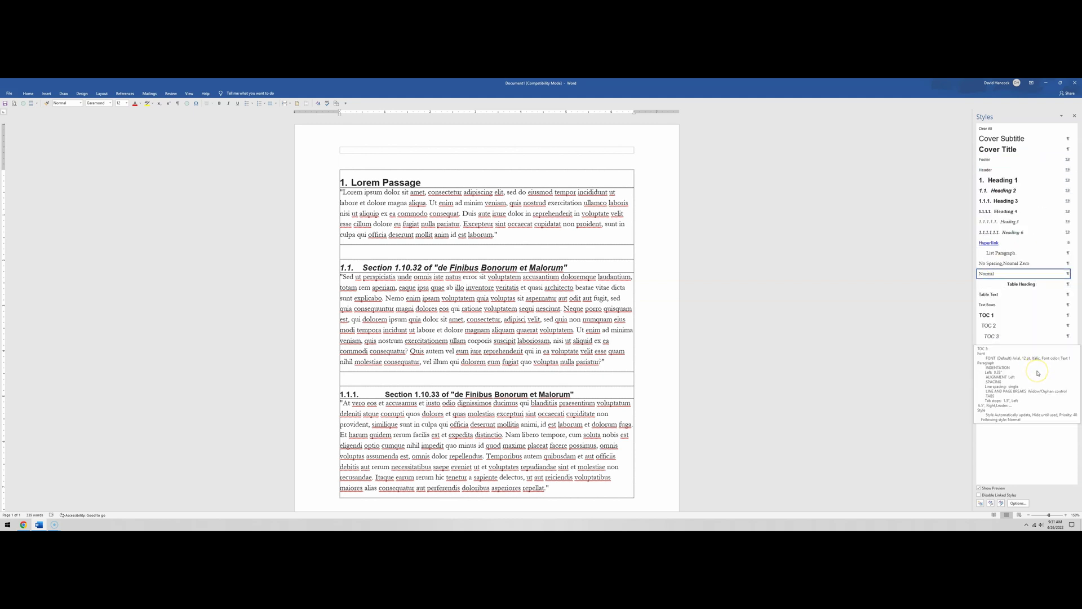